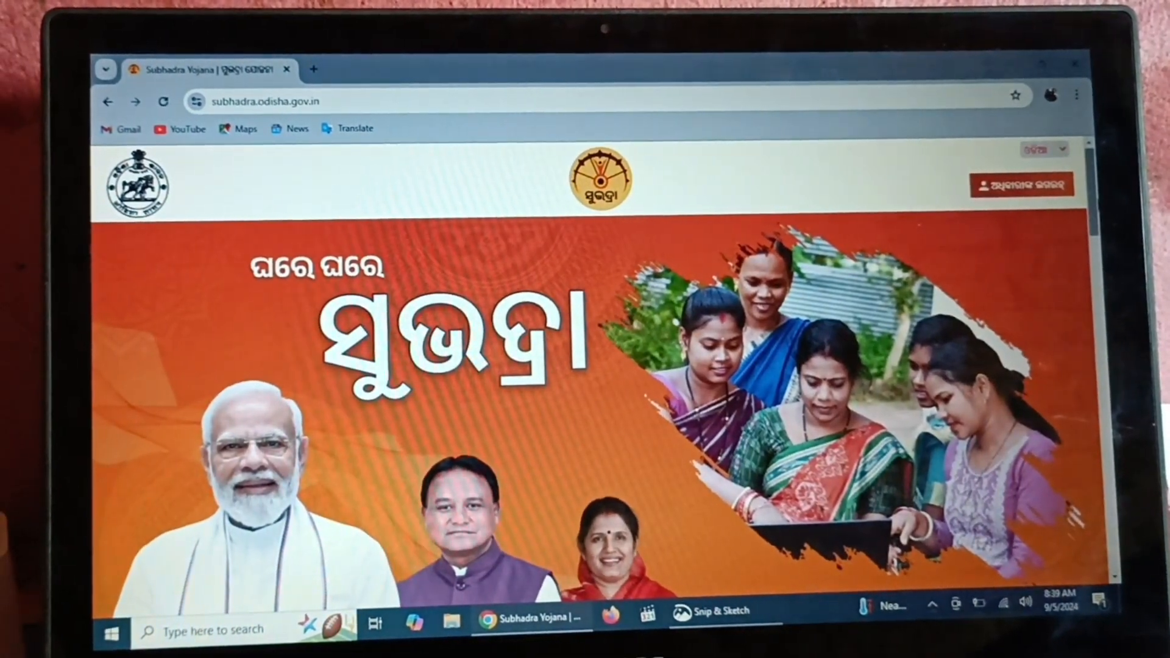
scroll(591, 365, "down", 3)
scroll(591, 366, "down", 5)
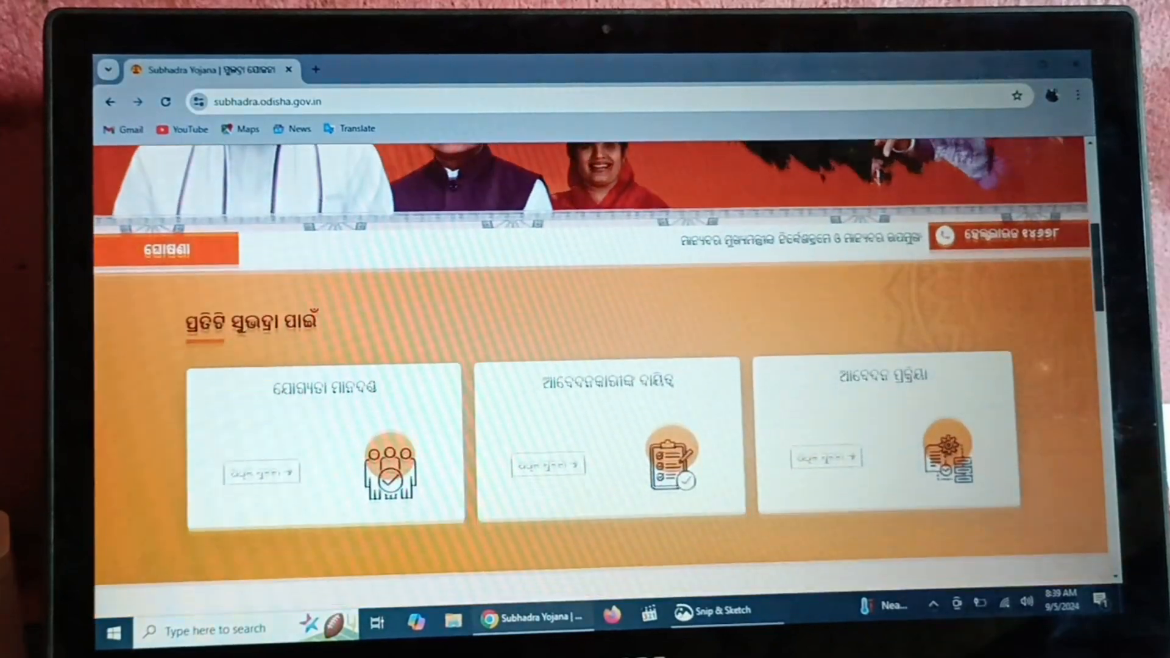
scroll(591, 365, "down", 4)
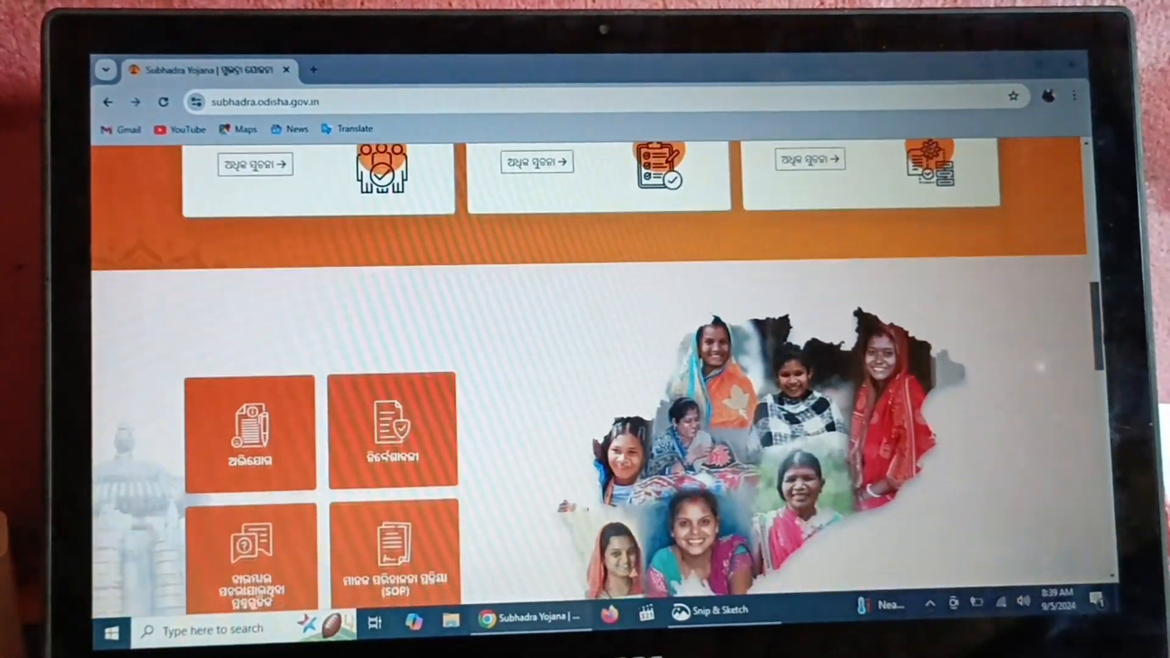
scroll(591, 366, "down", 6)
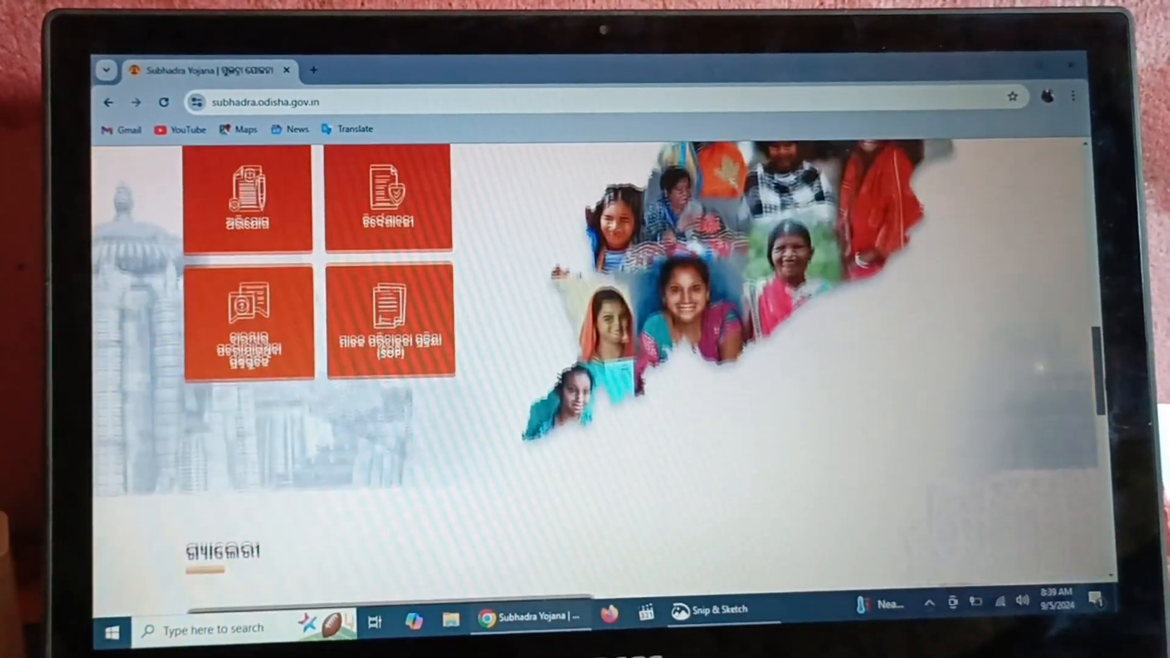
scroll(591, 366, "down", 3)
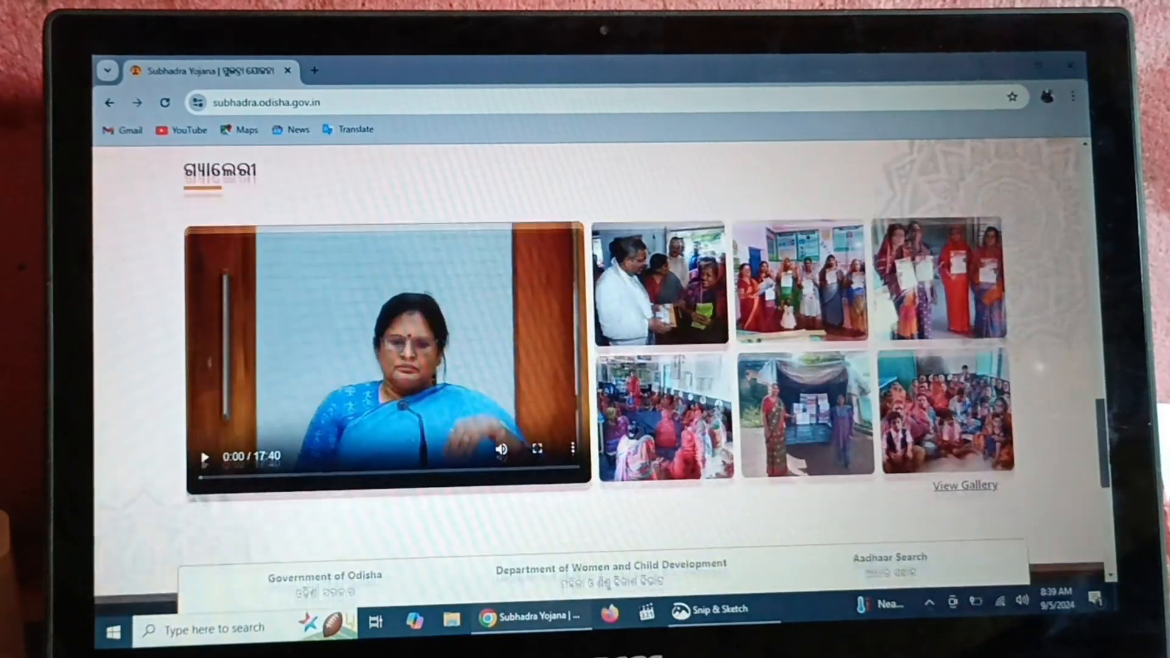
scroll(1101, 379, "up", 9)
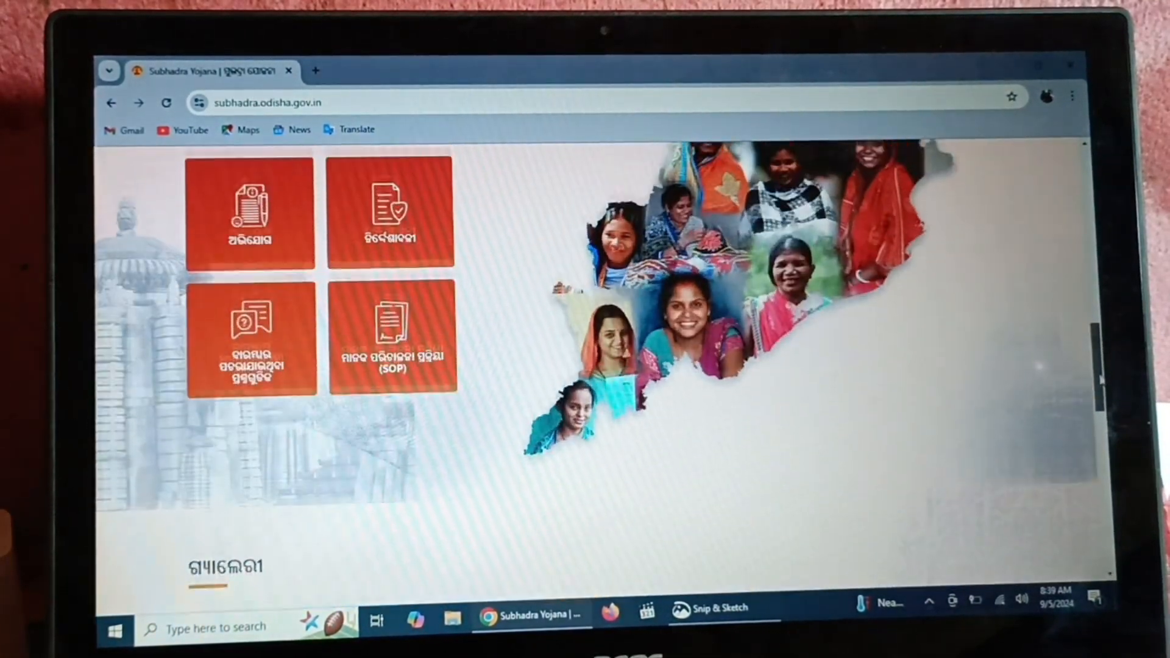
left_click_drag(1100, 379, 1087, 205)
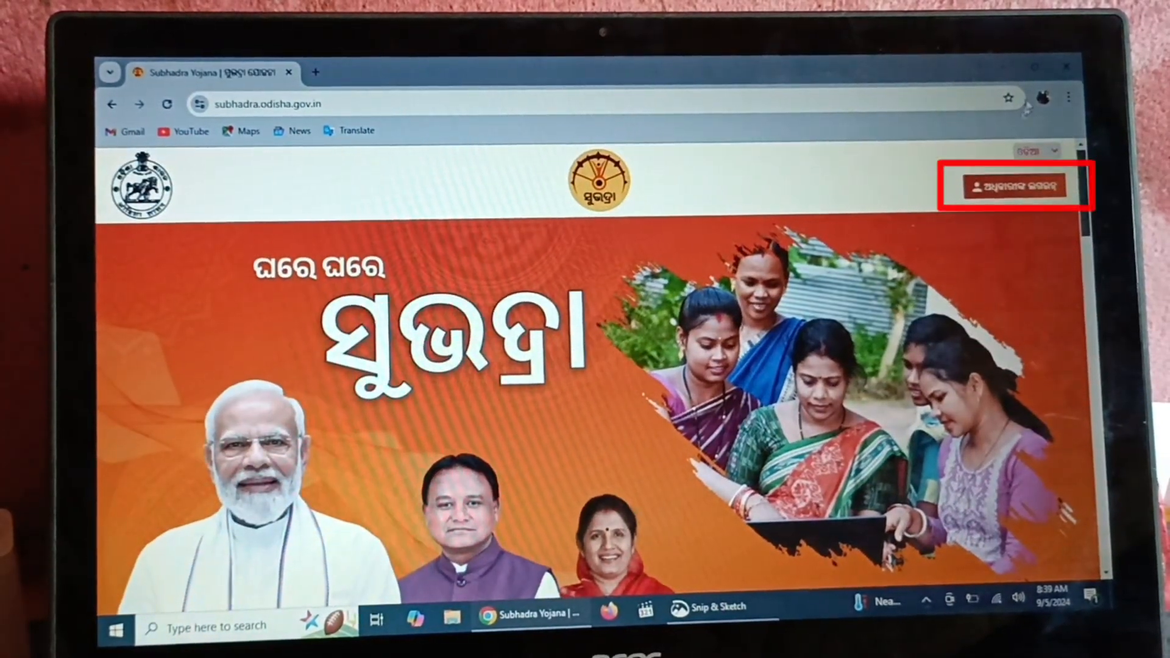
Choose CSC Login from the portal's login options and initiate the Digital Seva Connect sign-in
left_click(995, 197)
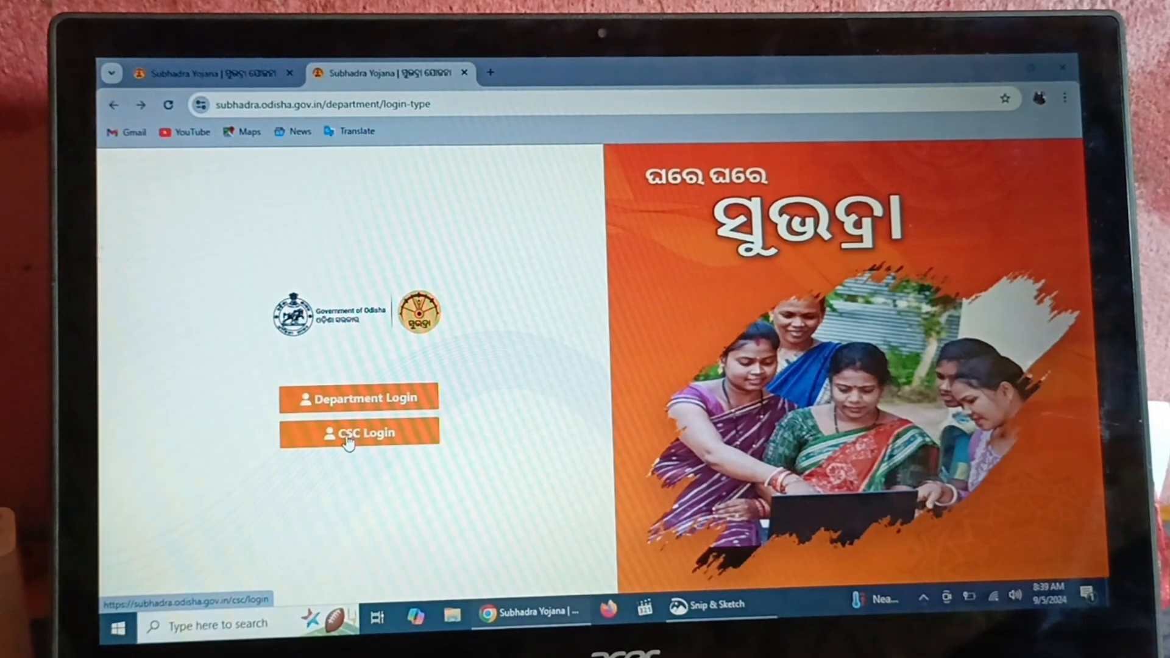
left_click(392, 434)
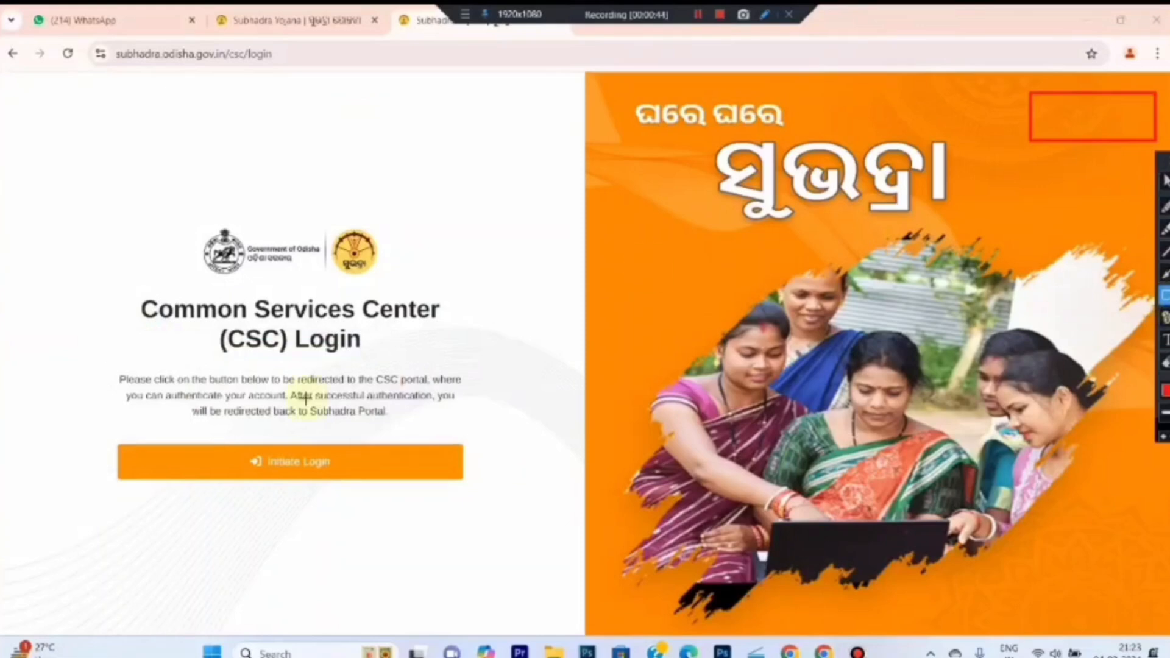
left_click_drag(110, 429, 492, 504)
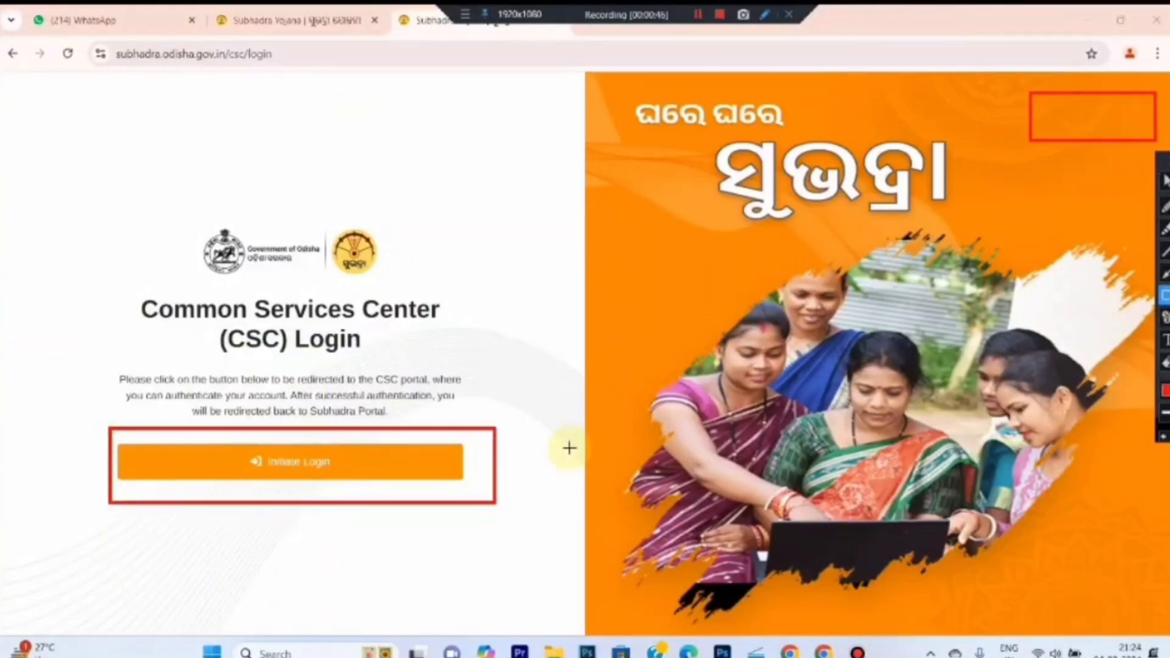
left_click(1164, 180)
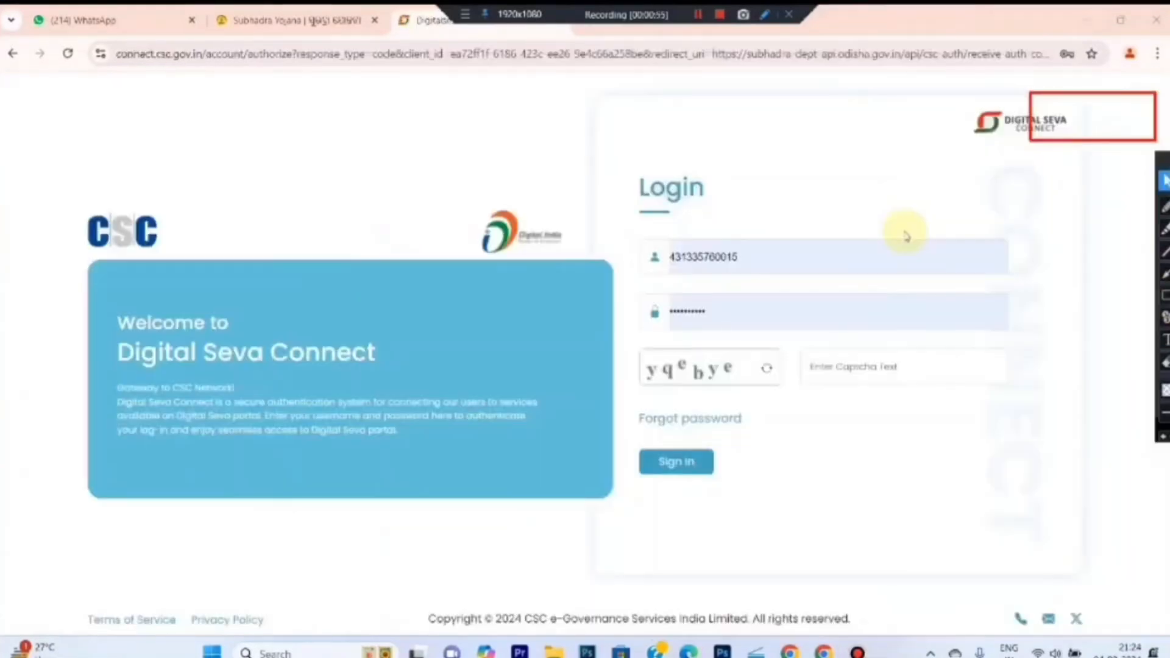
Fill in the CSC operator's username, password and the displayed captcha on Digital Seva Connect
left_click(1164, 296)
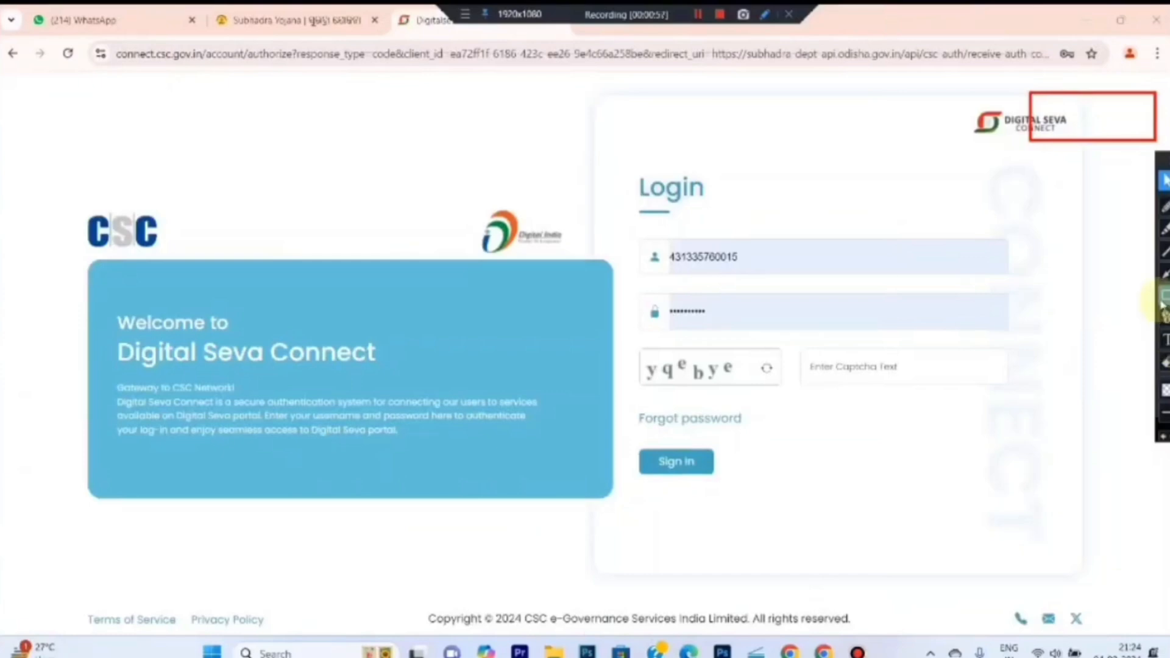
mouse_move(624, 223)
left_mouse_down()
mouse_move(784, 284)
mouse_move(1034, 285)
left_mouse_up()
mouse_move(624, 286)
left_mouse_down()
mouse_move(911, 335)
mouse_move(1025, 334)
left_mouse_up()
mouse_move(630, 334)
left_mouse_down()
mouse_move(750, 397)
mouse_move(793, 395)
left_mouse_up()
mouse_move(793, 336)
left_mouse_down()
mouse_move(986, 397)
mouse_move(1017, 392)
left_mouse_up()
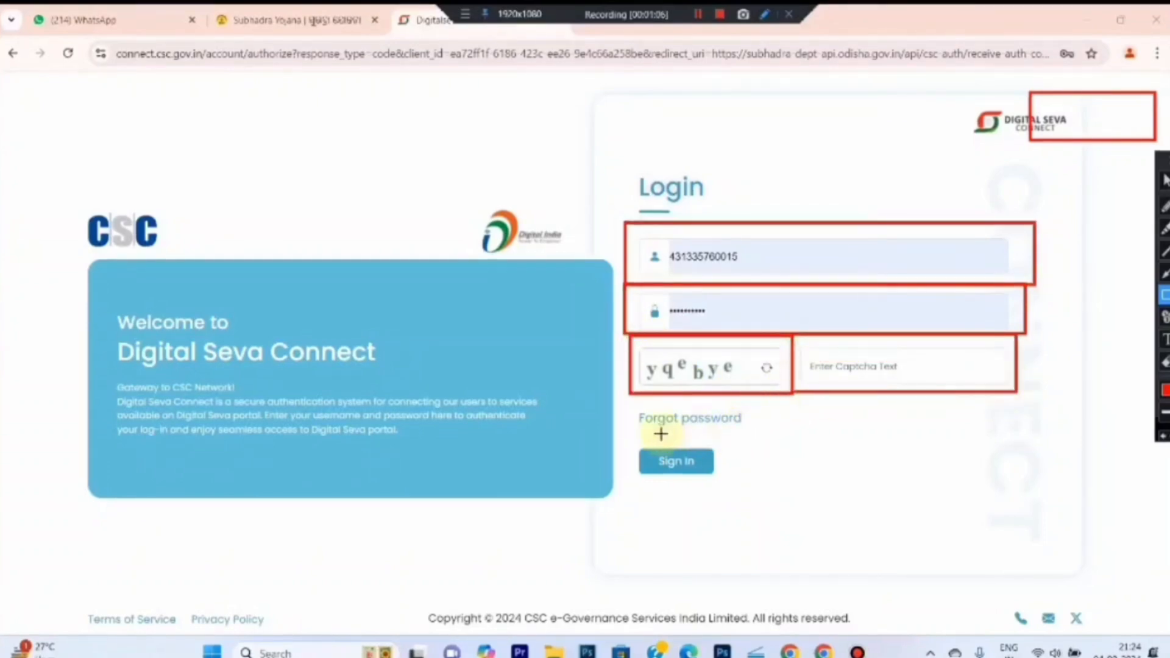
left_click_drag(625, 434, 727, 482)
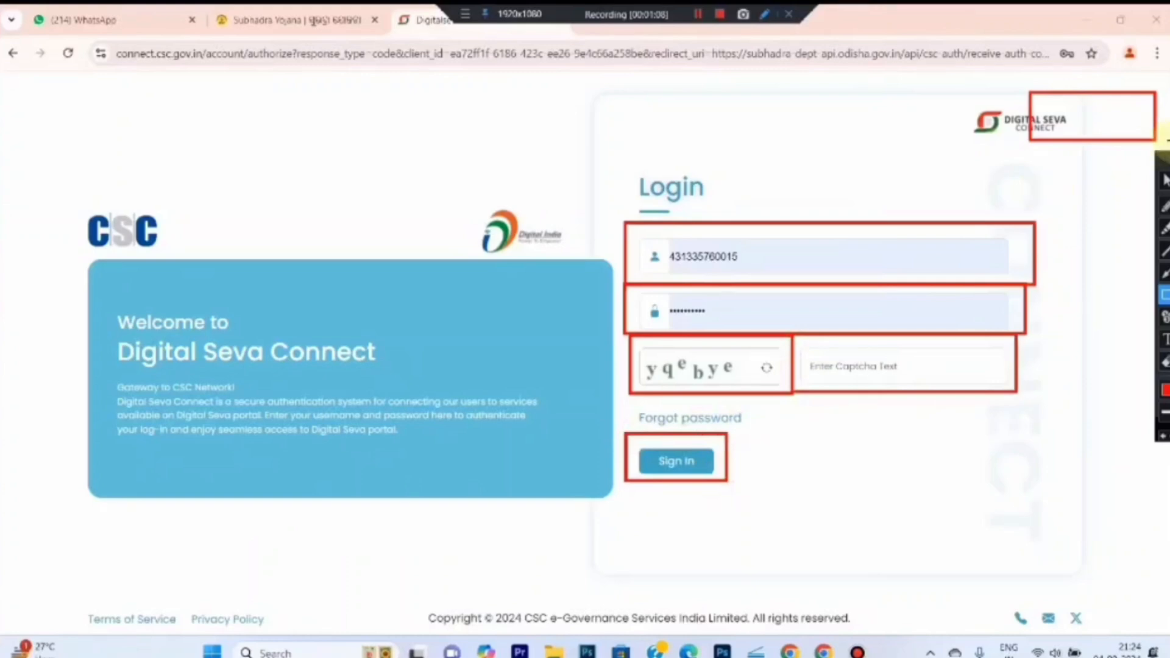
Sign in to the CSC account and choose Submit New Application from the dashboard
left_click(689, 462)
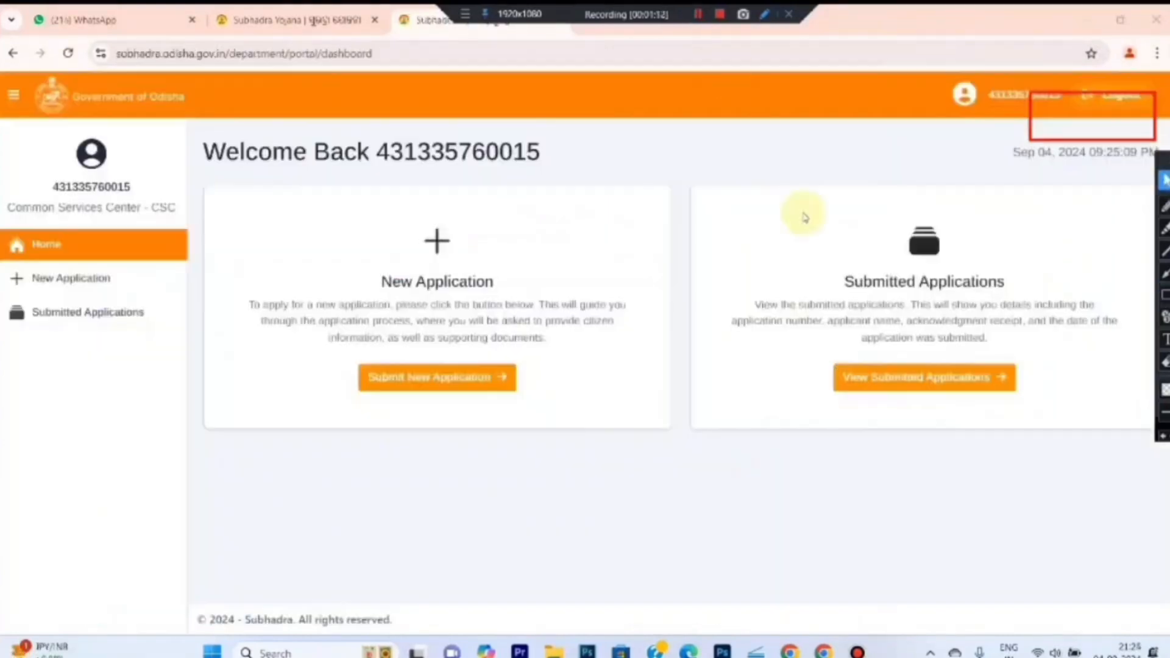
left_click(1165, 363)
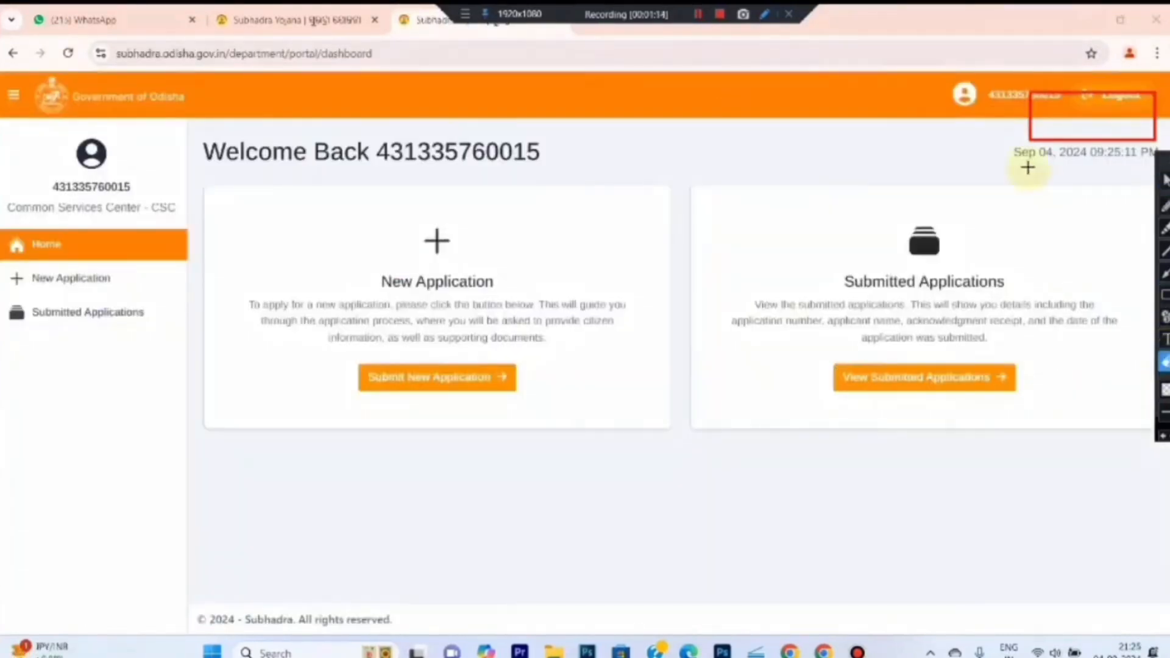
left_click_drag(1006, 79, 1162, 199)
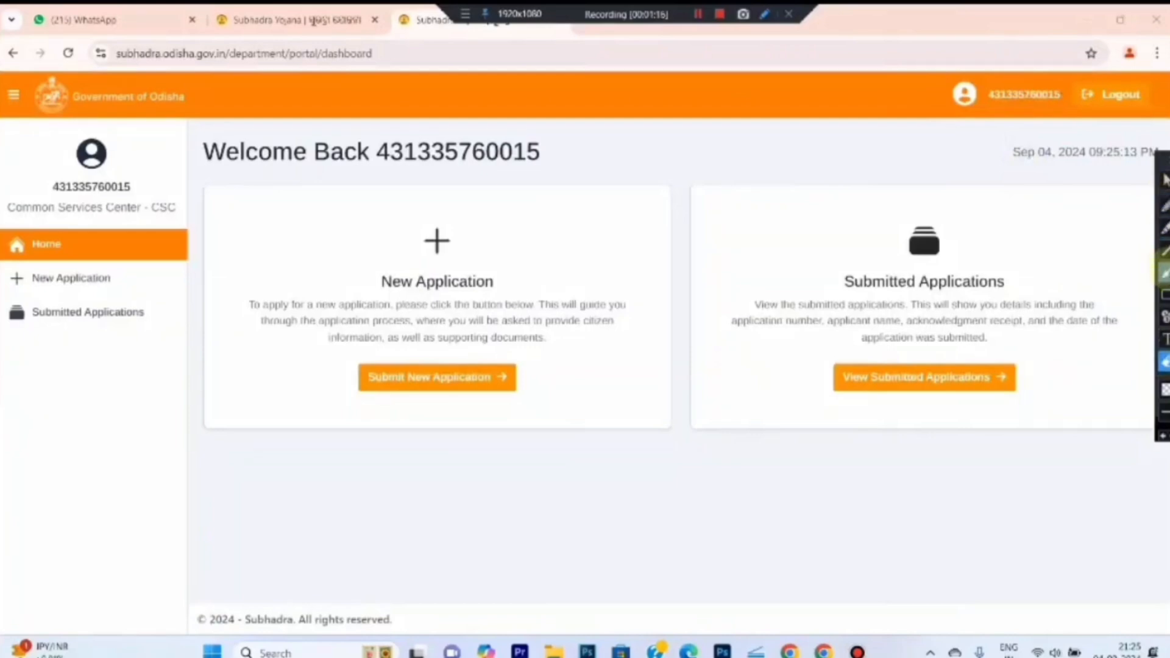
left_click(1164, 295)
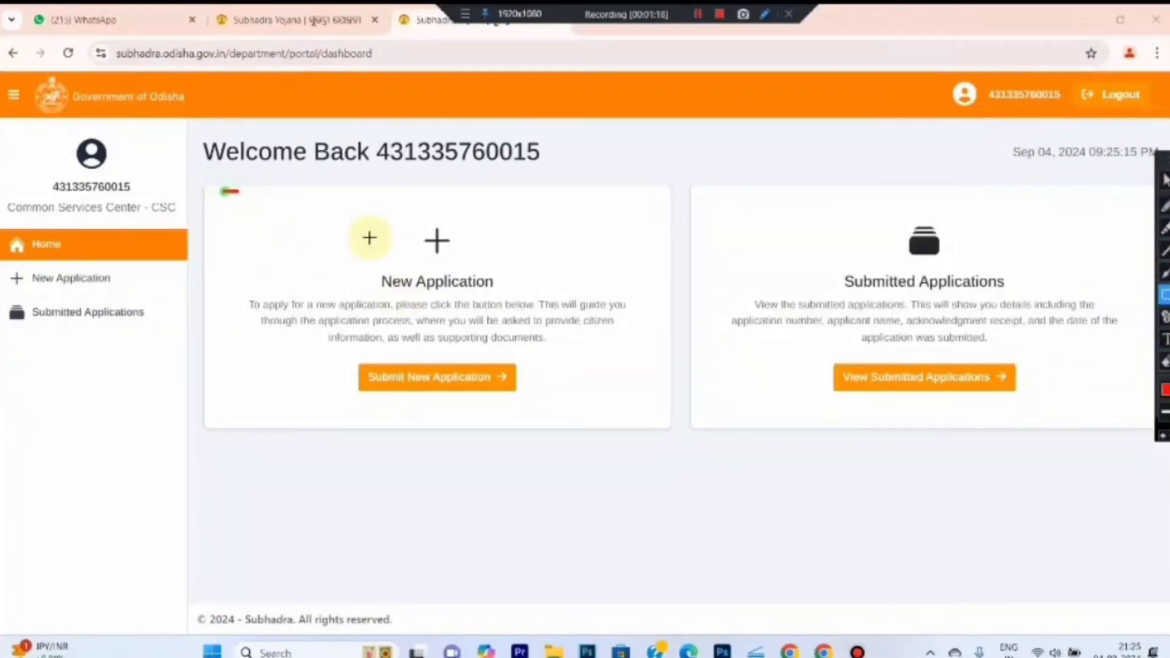
mouse_move(223, 191)
left_mouse_down()
mouse_move(627, 423)
mouse_move(667, 420)
left_mouse_up()
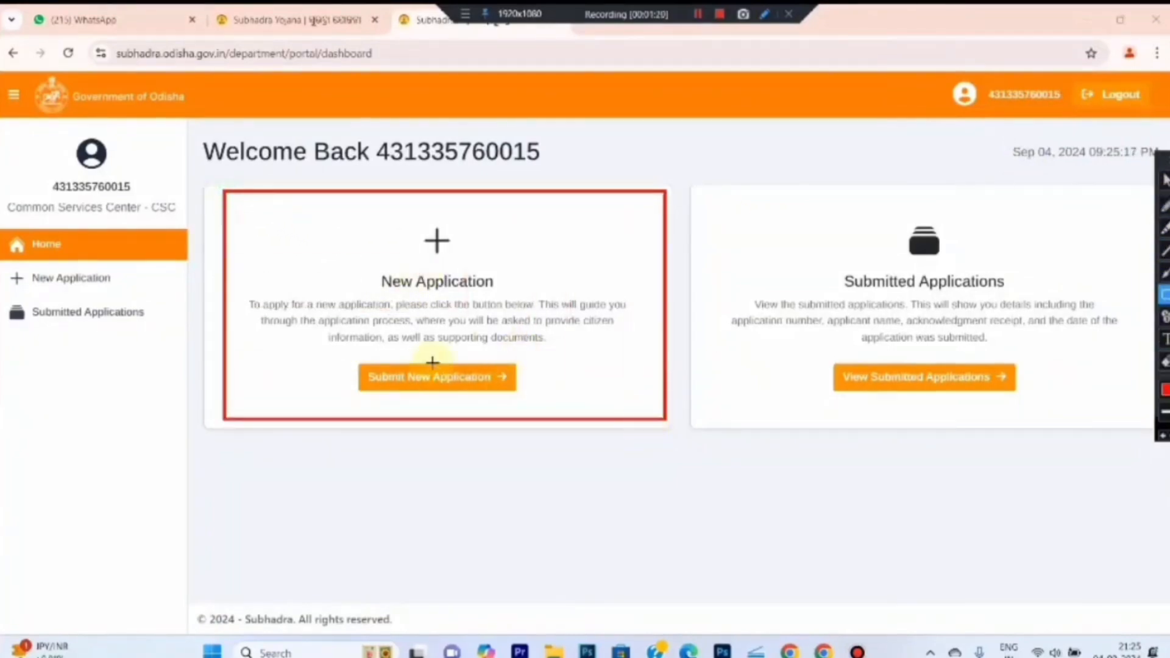
left_click_drag(341, 354, 534, 397)
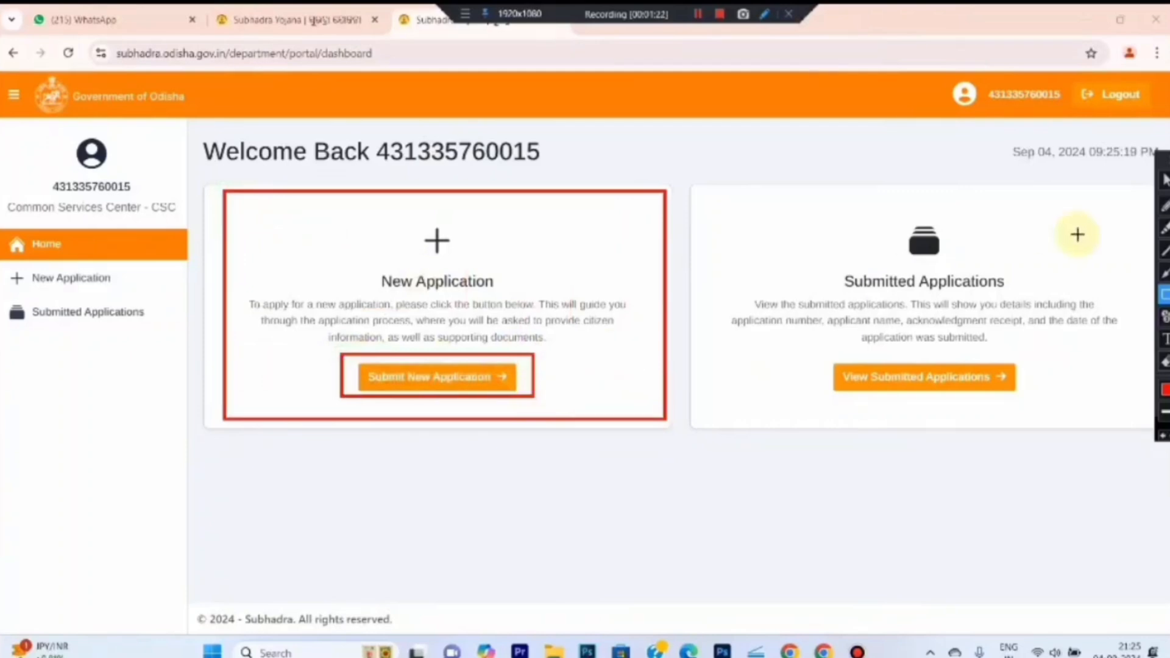
left_click(1164, 181)
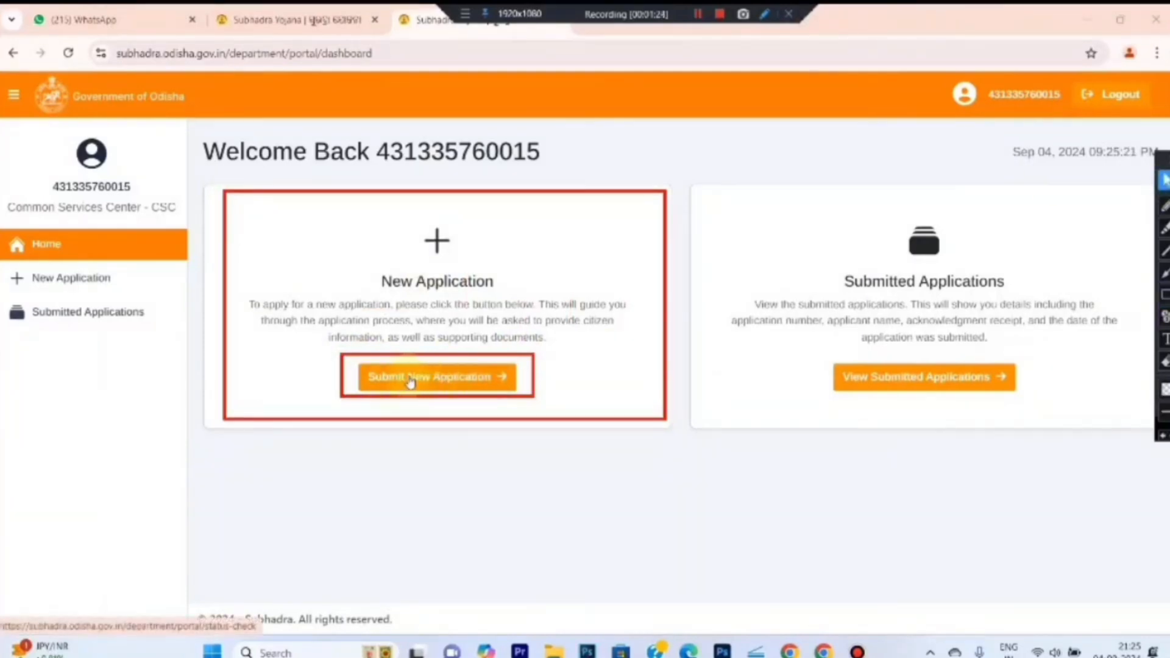
left_click(425, 379)
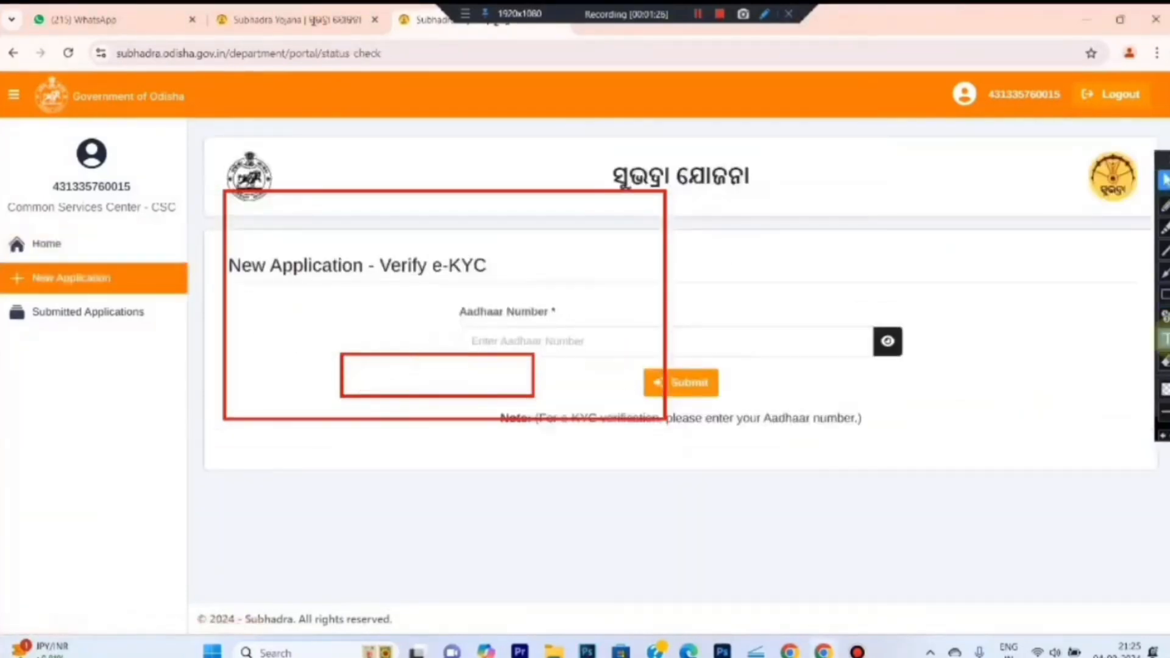
Enter the applicant's Aadhaar number, submit it for e-KYC, and decline Chrome's password save
left_click(1163, 364)
left_click_drag(205, 169, 784, 459)
left_click(1164, 294)
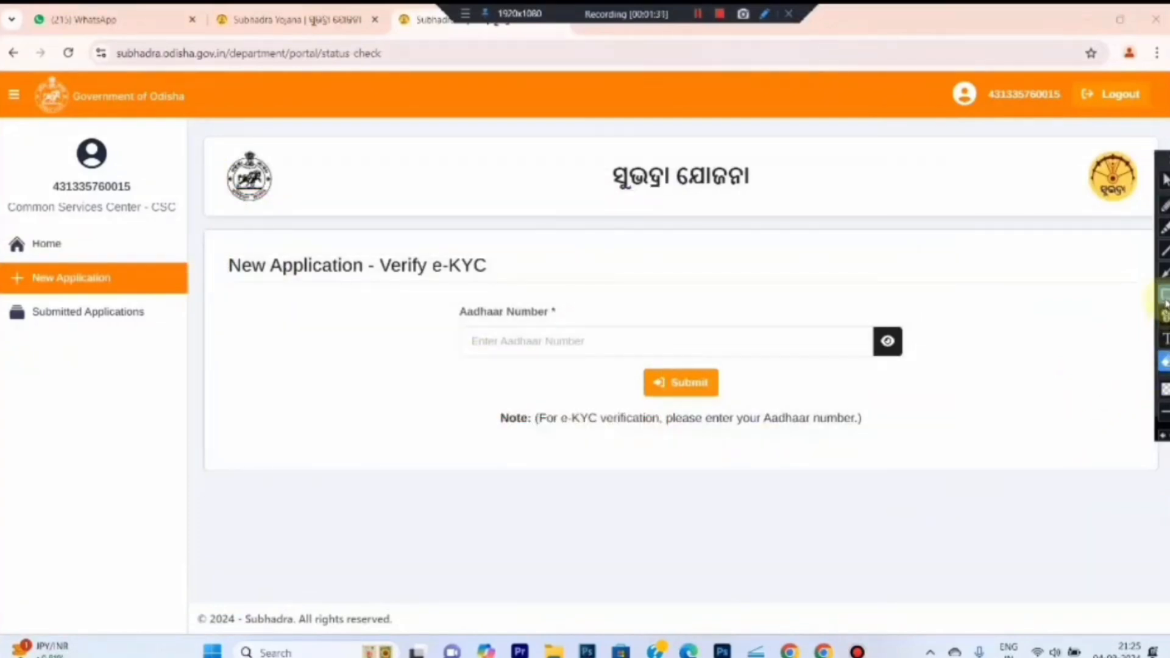
mouse_move(442, 295)
left_mouse_down()
mouse_move(615, 308)
mouse_move(831, 368)
mouse_move(933, 365)
left_mouse_up()
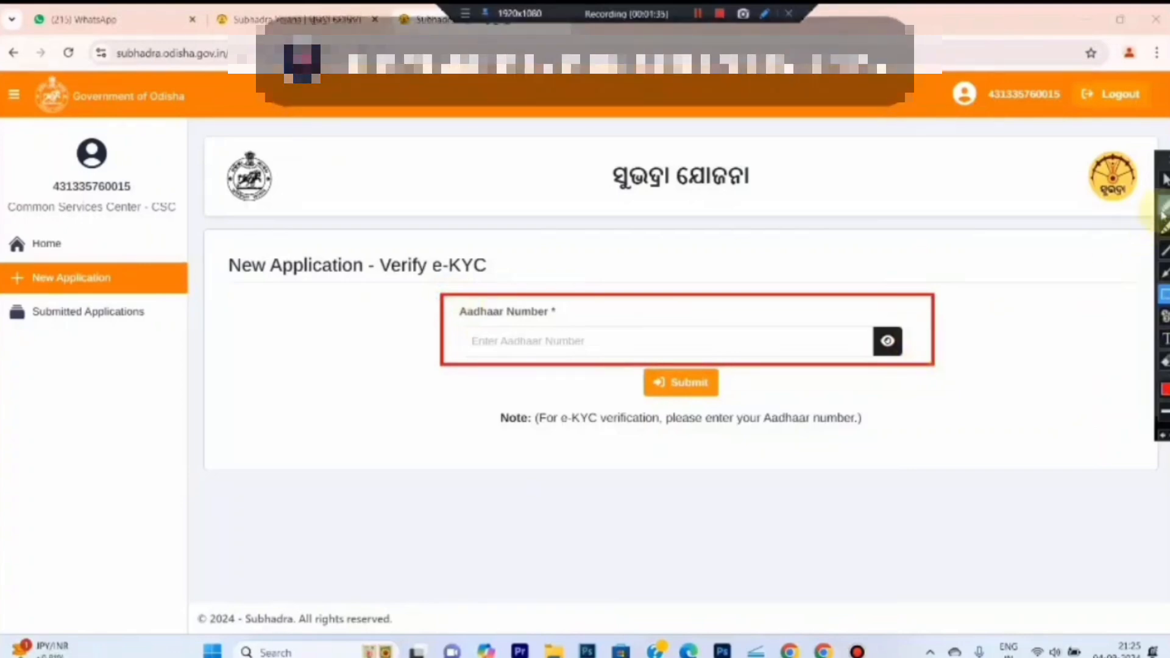
left_click(1164, 180)
left_click(487, 343)
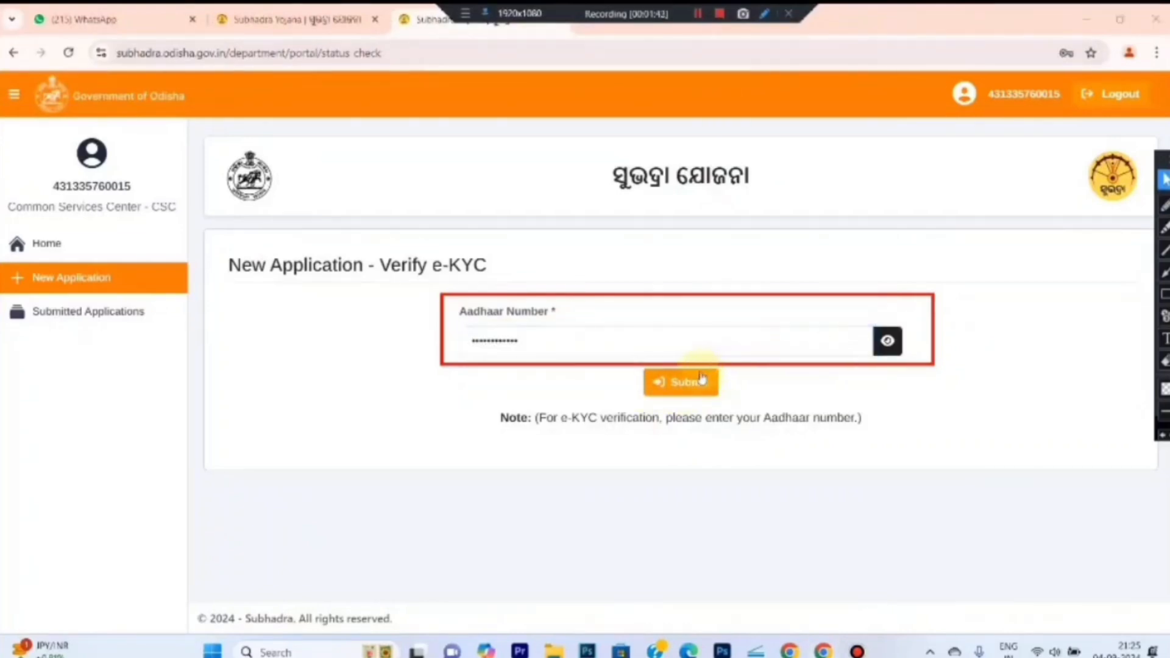
left_click(695, 382)
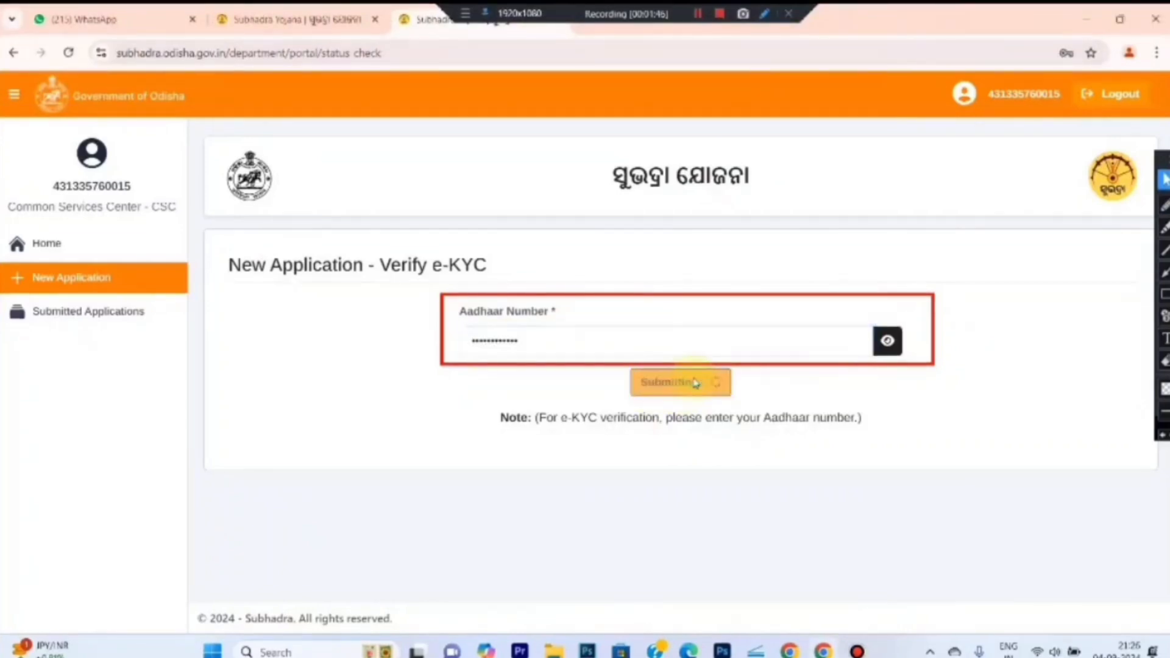
left_click(1063, 286)
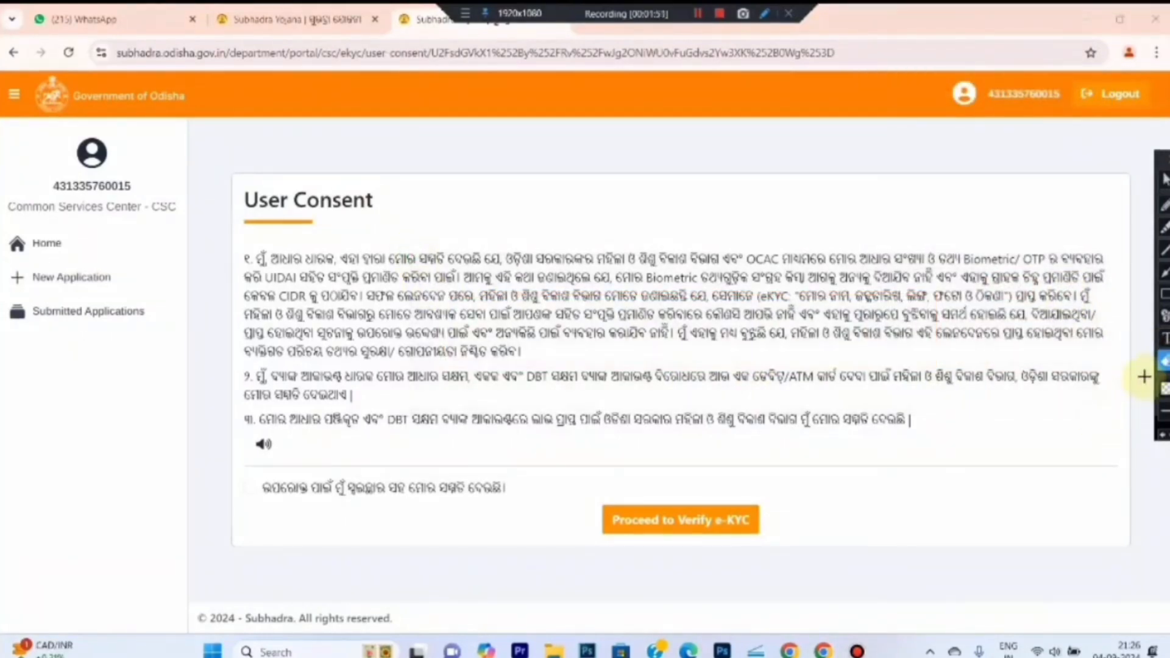
Tick the user consent declaration and proceed to Verify e-KYC
left_click(1164, 295)
left_click_drag(221, 468, 536, 510)
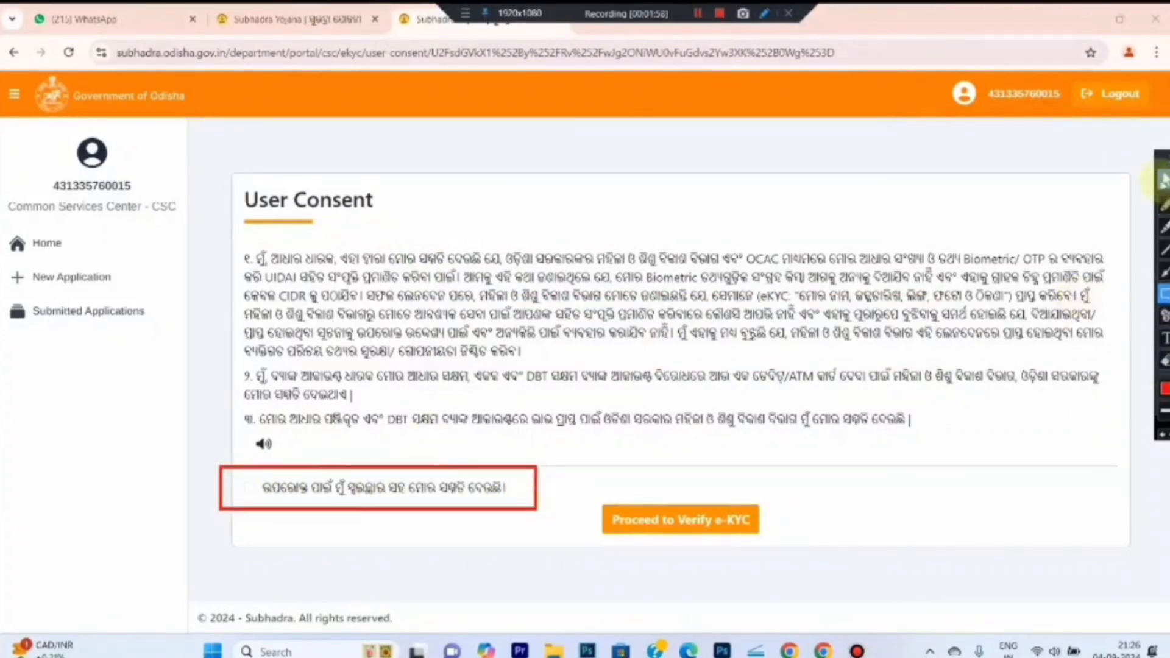
left_click(251, 488)
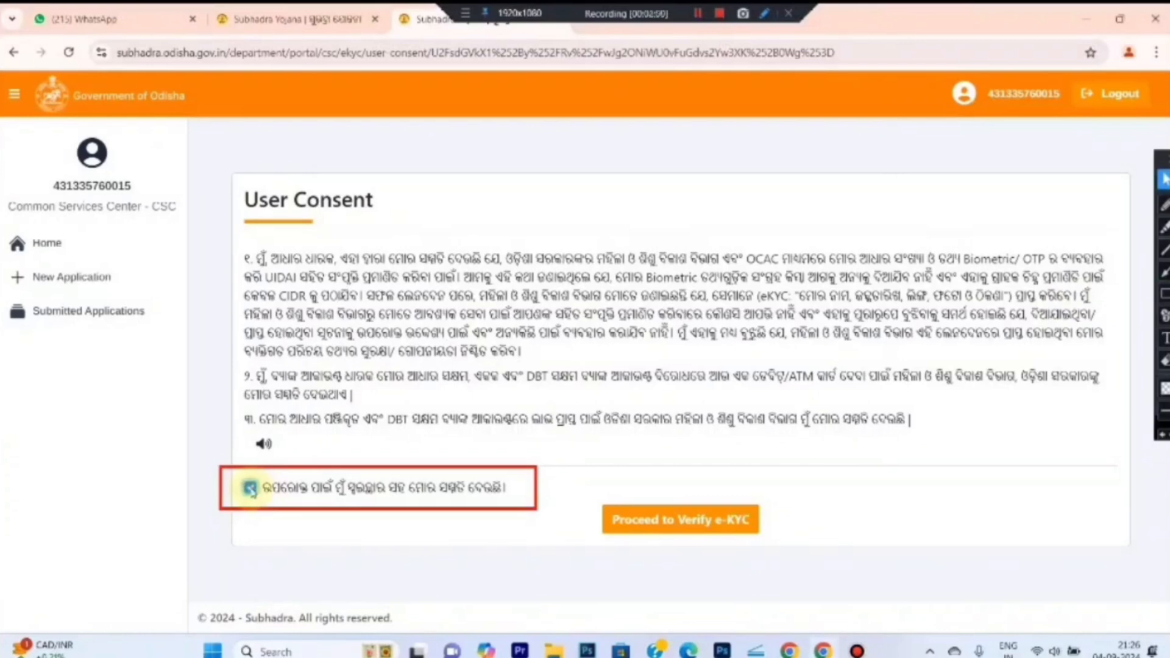
left_click(704, 522)
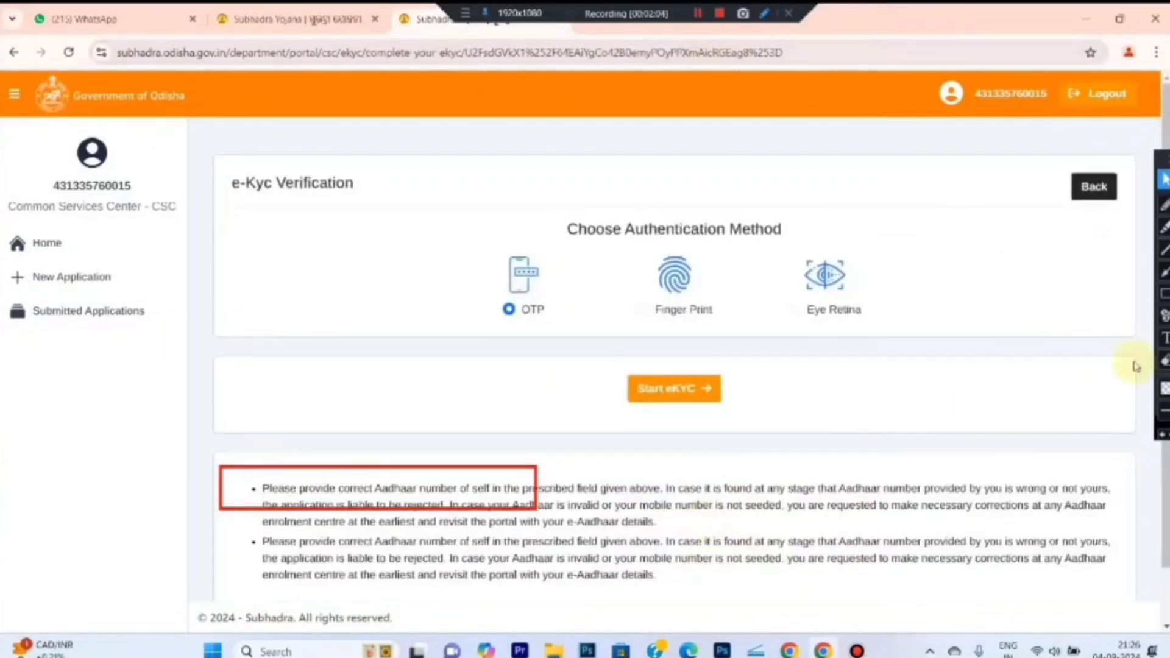
left_click(1164, 360)
mouse_move(188, 444)
left_mouse_down()
mouse_move(550, 550)
mouse_move(647, 524)
left_mouse_up()
left_click(1165, 293)
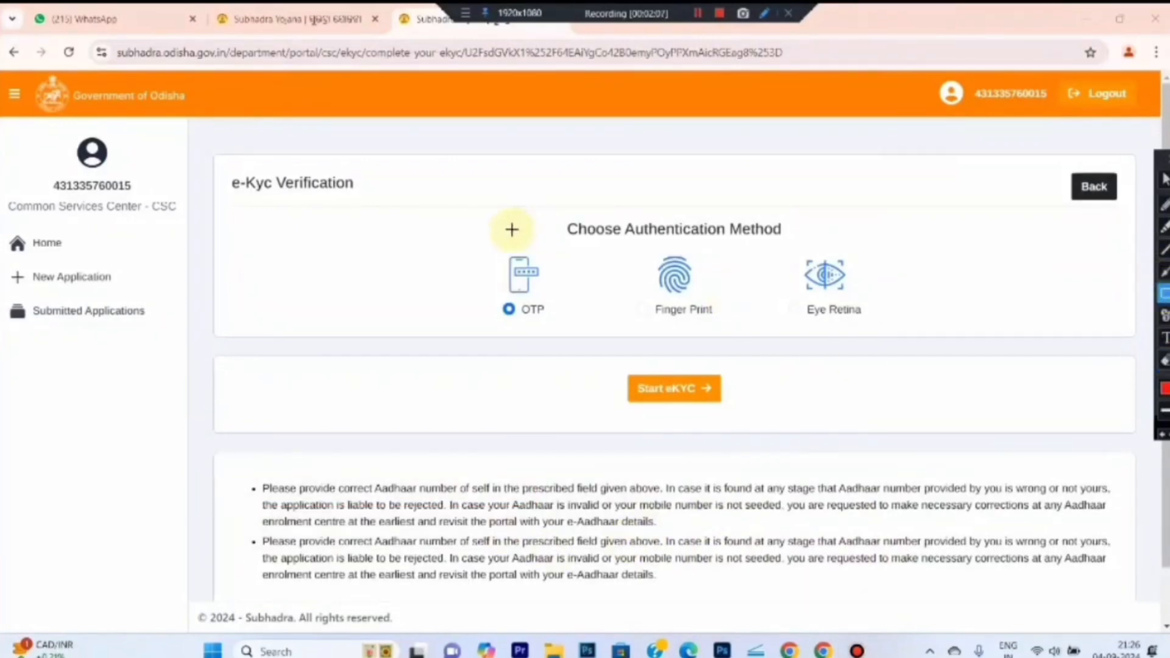
left_click_drag(470, 244, 566, 332)
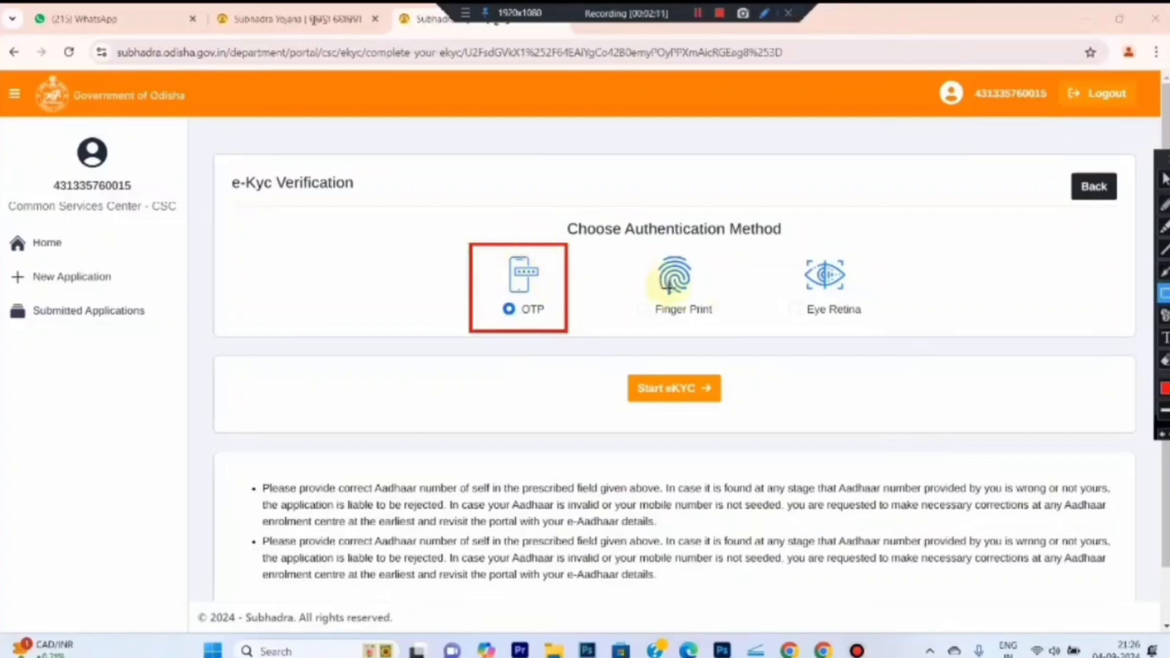
mouse_move(613, 246)
left_mouse_down()
mouse_move(729, 306)
mouse_move(742, 336)
left_mouse_up()
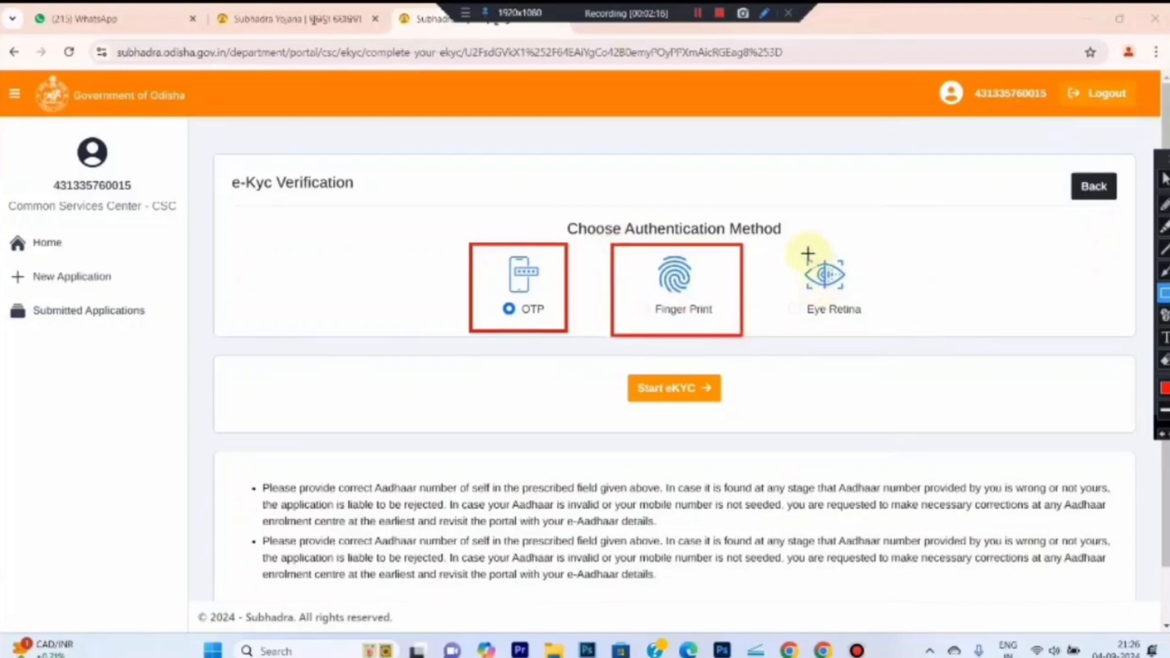
left_click_drag(769, 239, 898, 340)
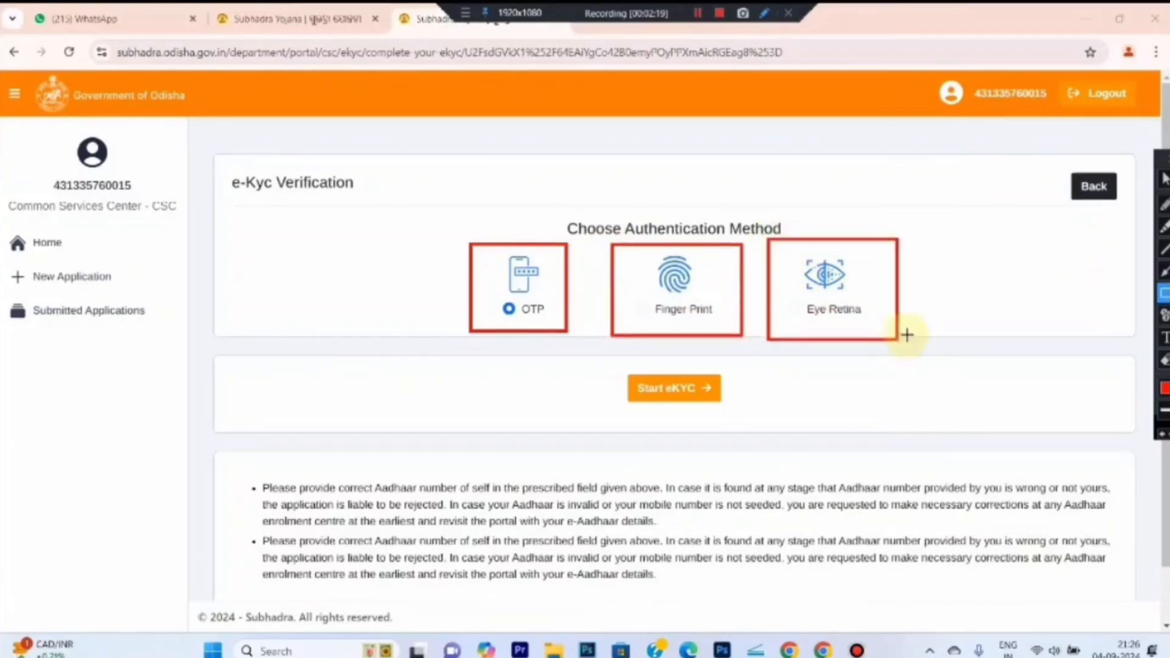
Start OTP e-KYC, enter the OTP sent to the Aadhaar-linked mobile, and verify it
left_click(1163, 179)
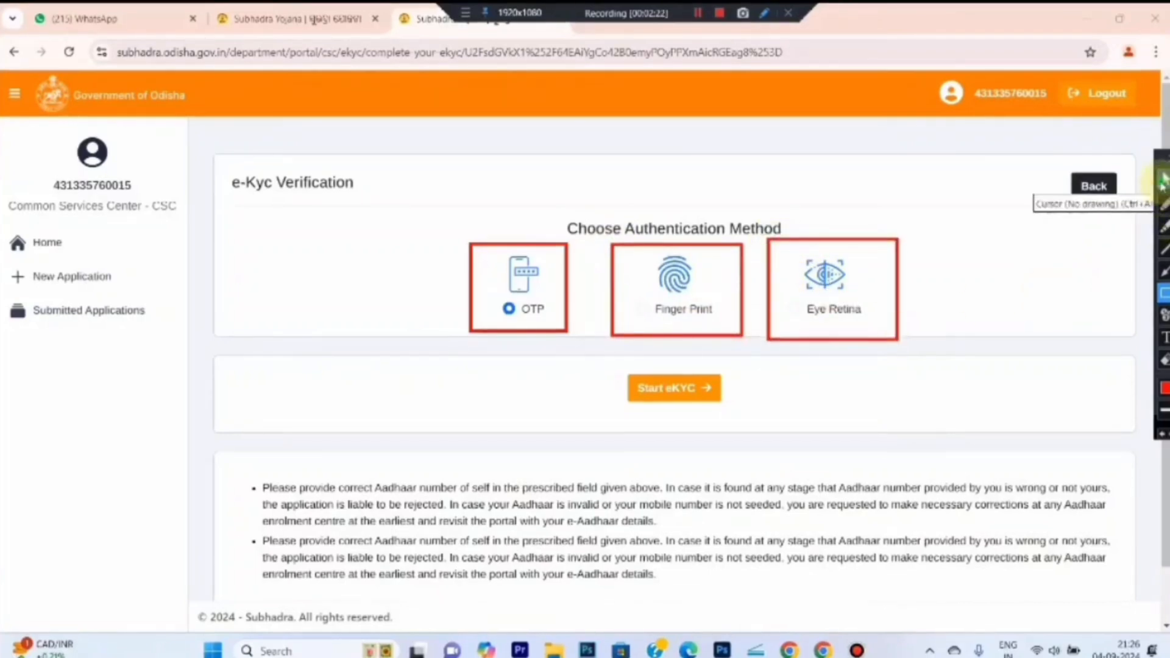
left_click(659, 394)
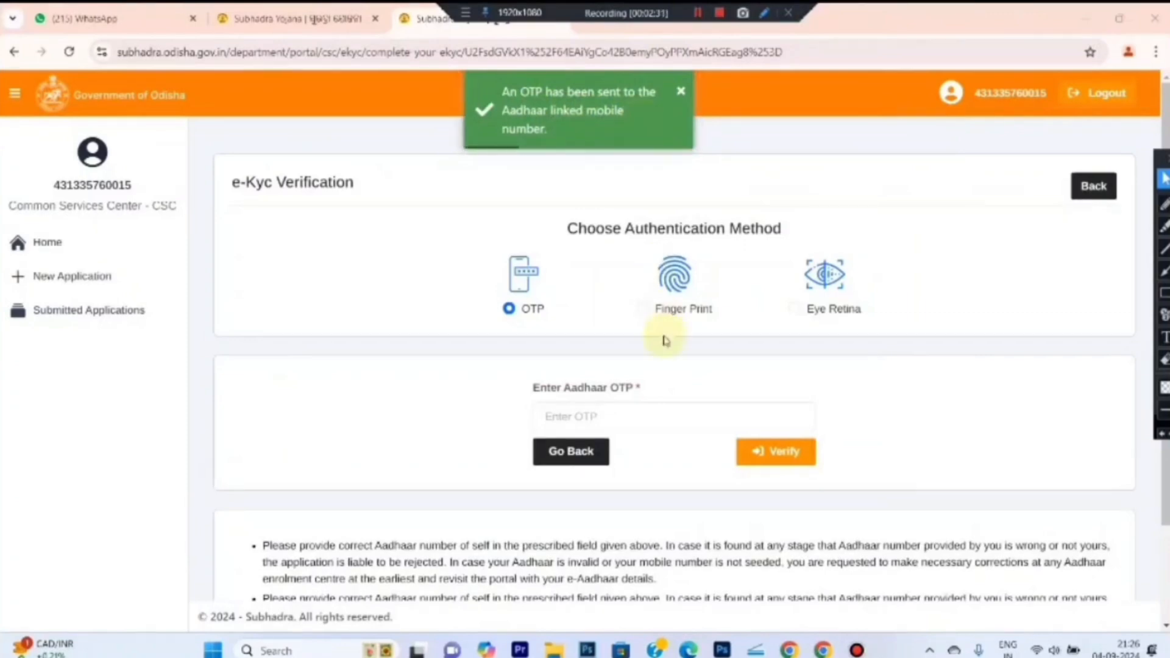
left_click(659, 419)
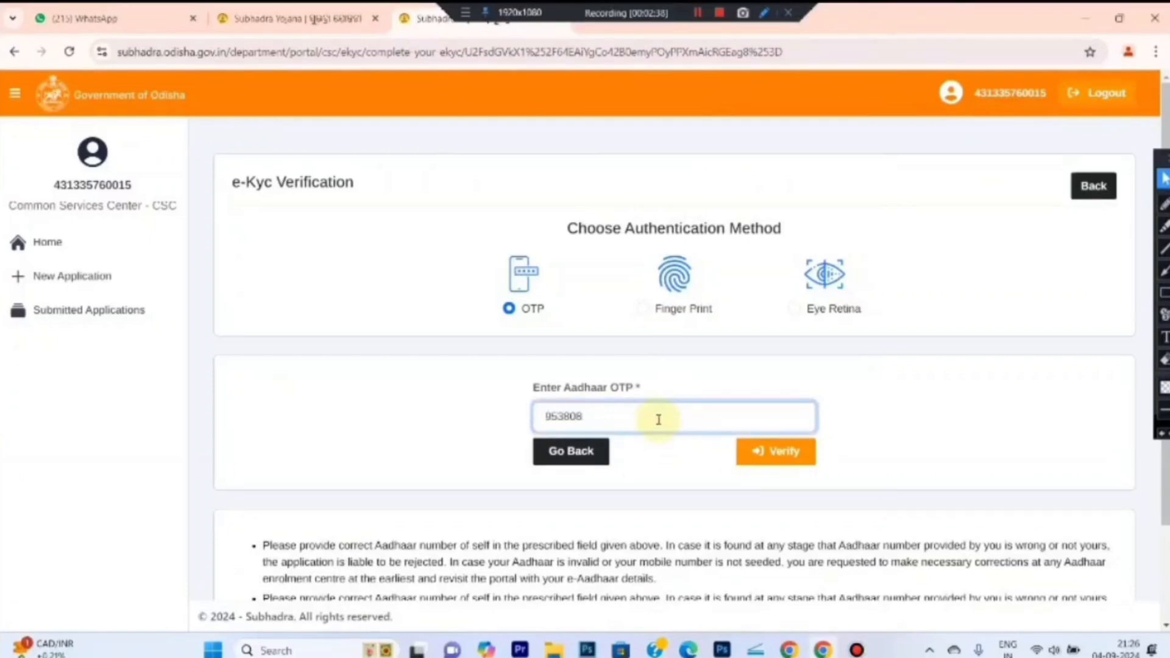
left_click(789, 455)
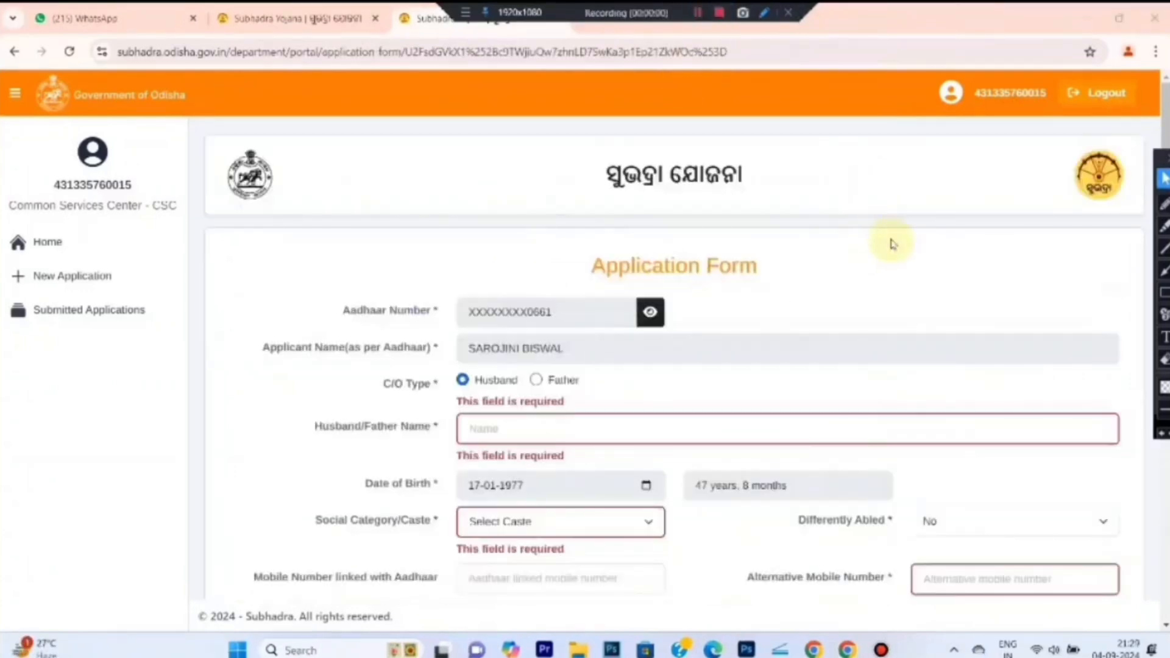
Enter the husband's full name in Husband/Father Name, leaving C/O Type as Husband
left_click(1164, 297)
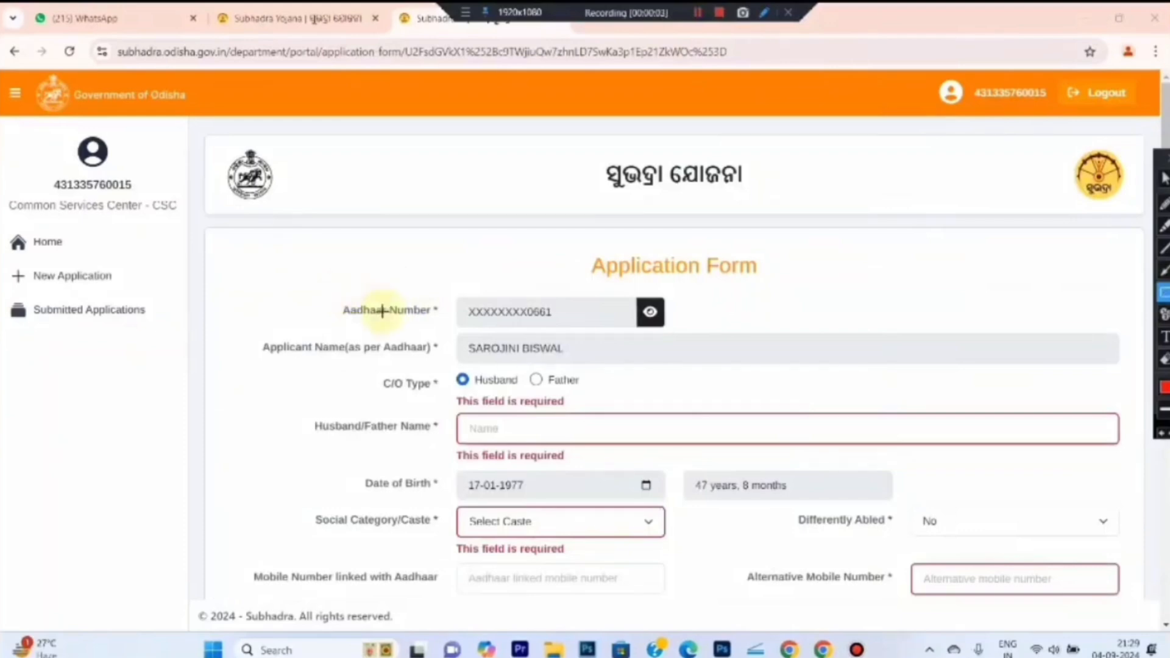
mouse_move(316, 268)
left_mouse_down()
mouse_move(700, 334)
mouse_move(708, 325)
left_mouse_up()
mouse_move(242, 333)
left_mouse_down()
mouse_move(570, 357)
mouse_move(955, 365)
left_mouse_up()
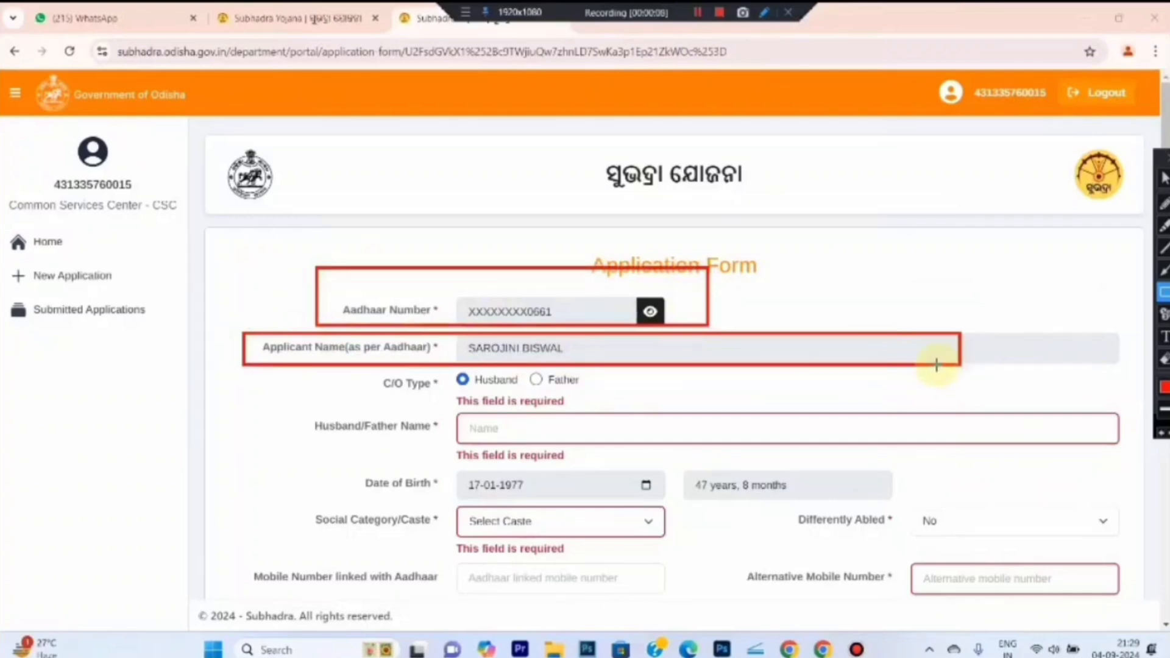
left_click_drag(364, 367, 438, 402)
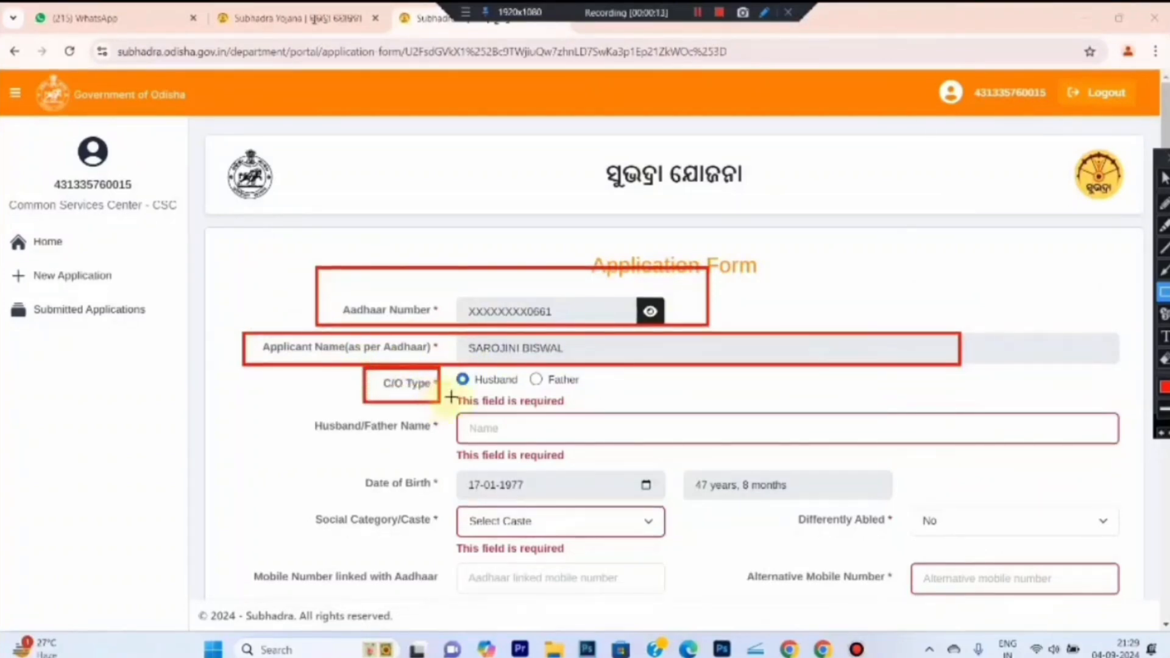
mouse_move(446, 368)
left_mouse_down()
mouse_move(522, 390)
mouse_move(591, 391)
left_mouse_up()
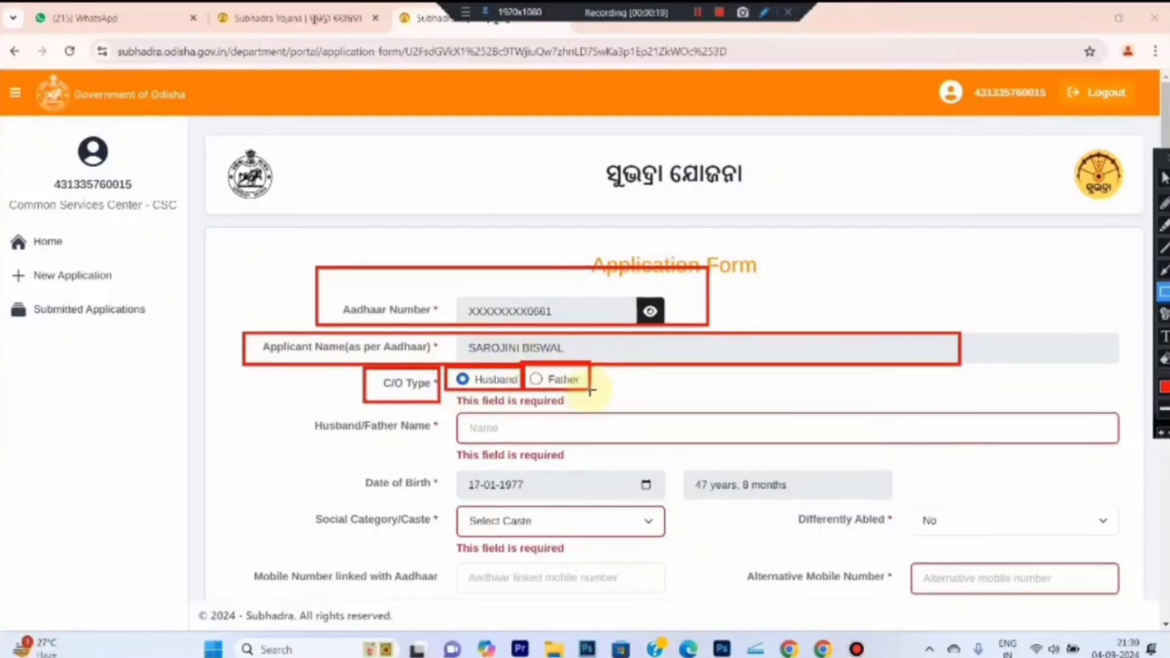
mouse_move(296, 413)
left_mouse_down()
mouse_move(1034, 441)
mouse_move(1107, 432)
mouse_move(1124, 448)
left_mouse_up()
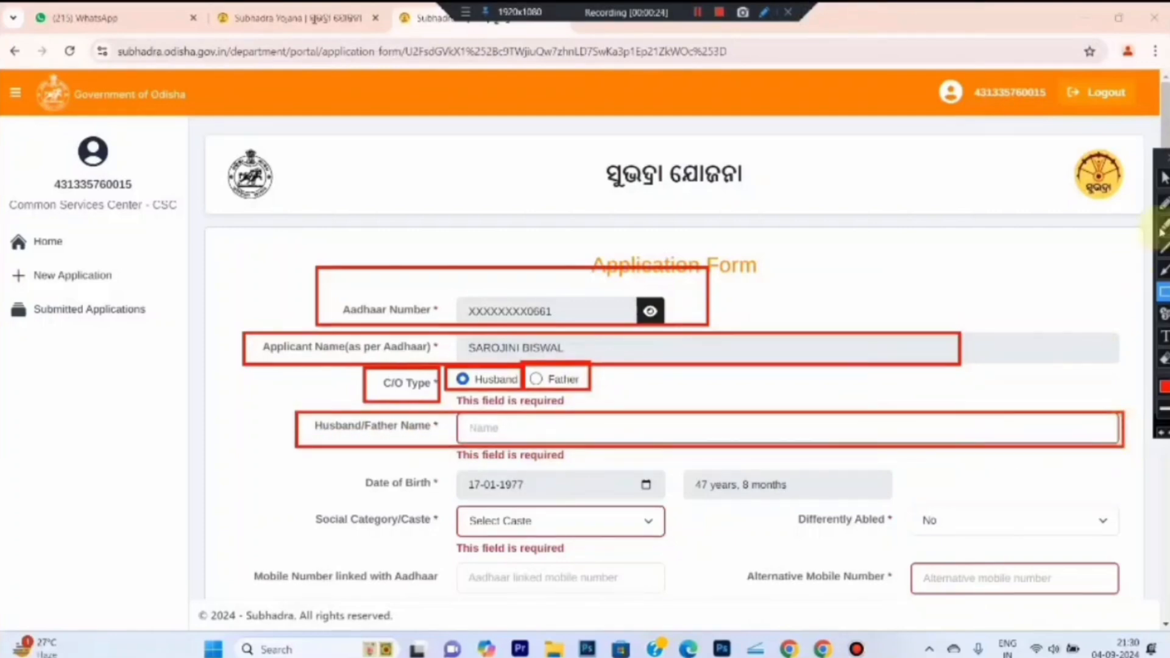
left_click(1165, 180)
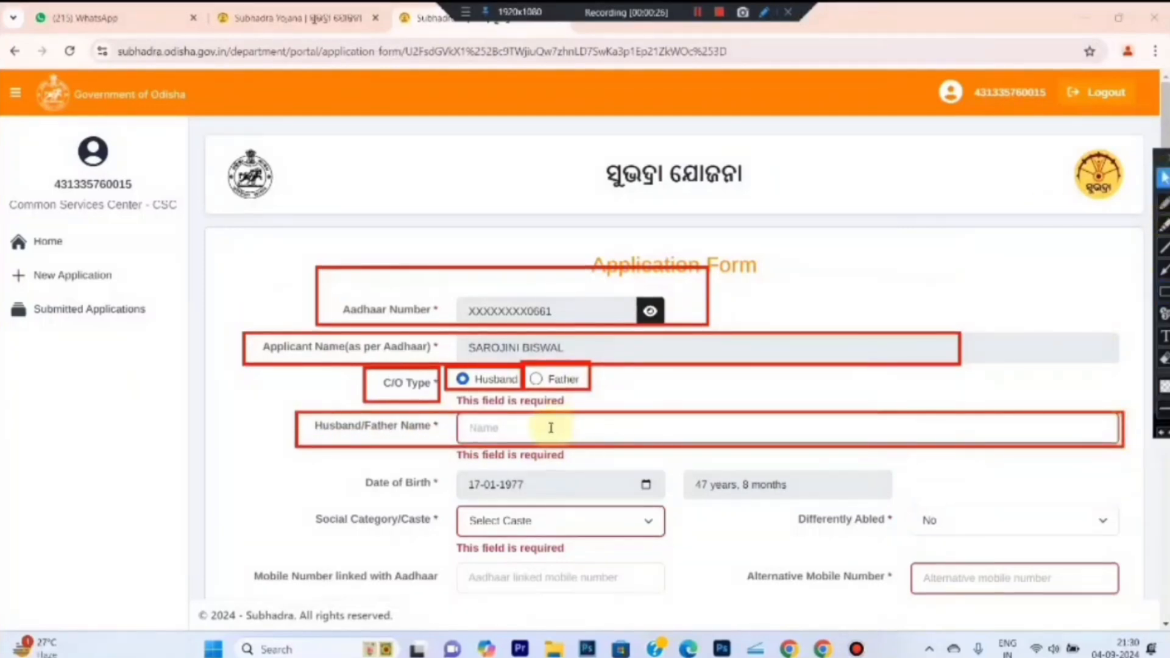
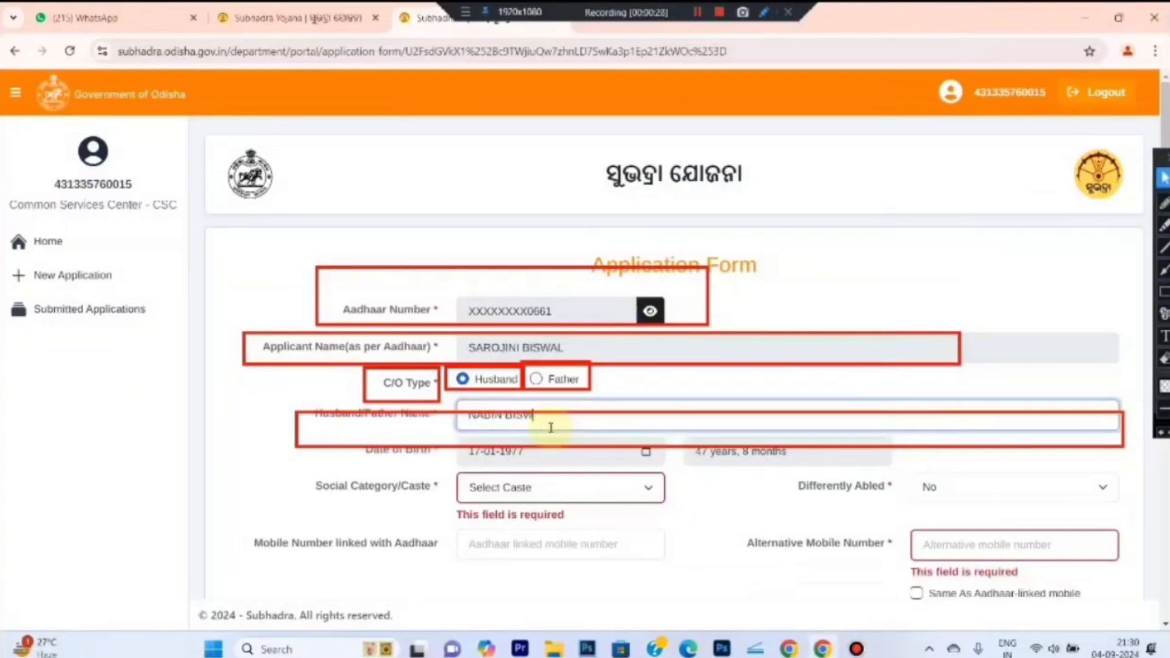
left_click(364, 437)
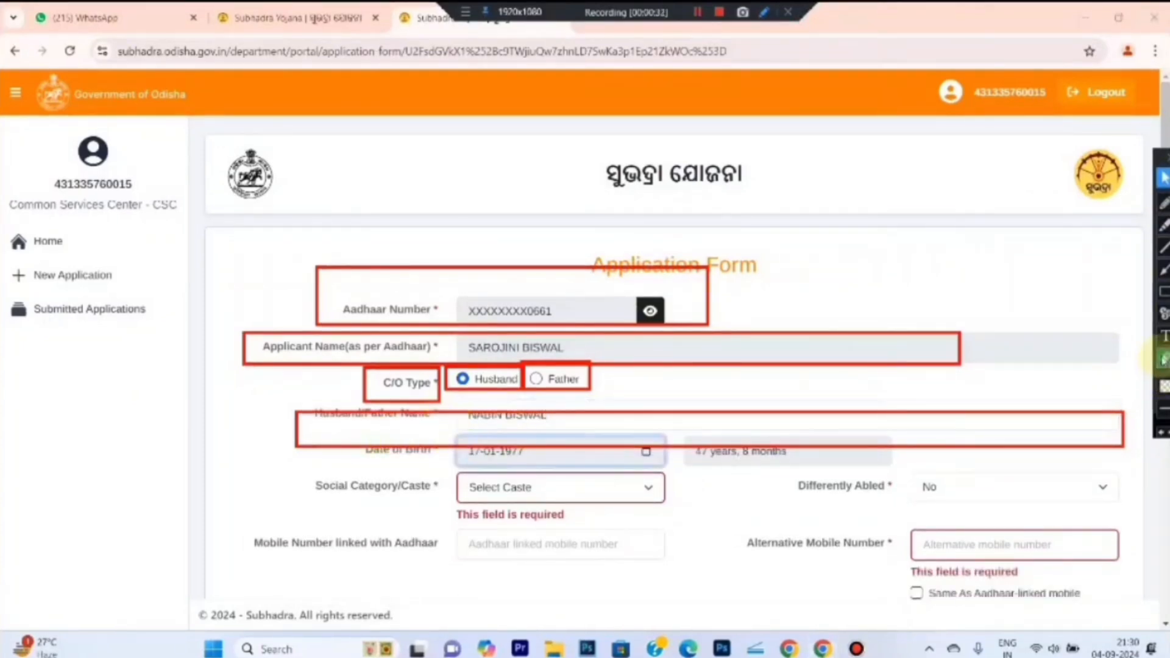
left_click(1164, 358)
mouse_move(206, 223)
left_mouse_down()
mouse_move(927, 449)
mouse_move(1145, 487)
left_mouse_up()
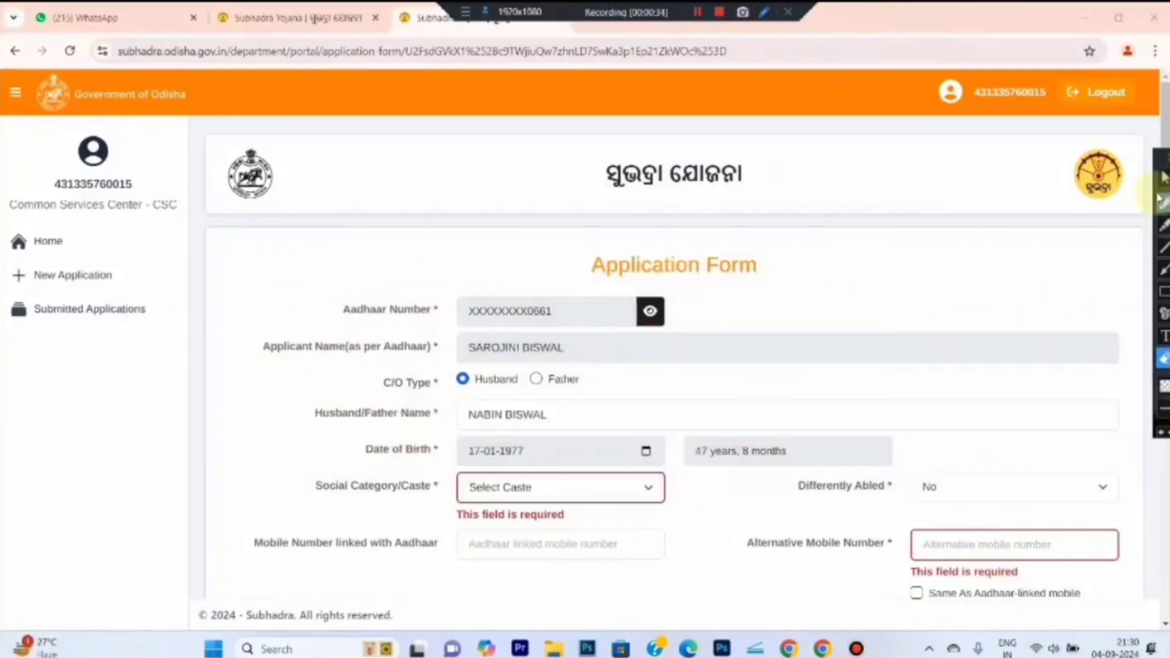
Set Social Category/Caste to General and Differently Abled to No
left_click(1164, 178)
left_click(497, 491)
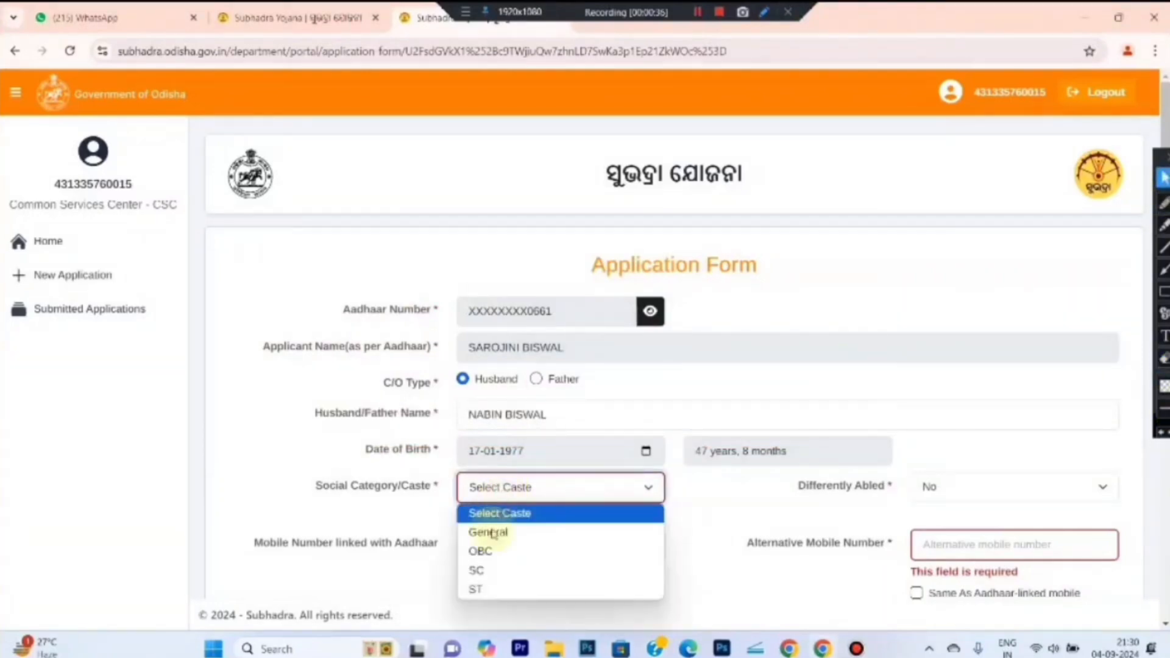
left_click(488, 532)
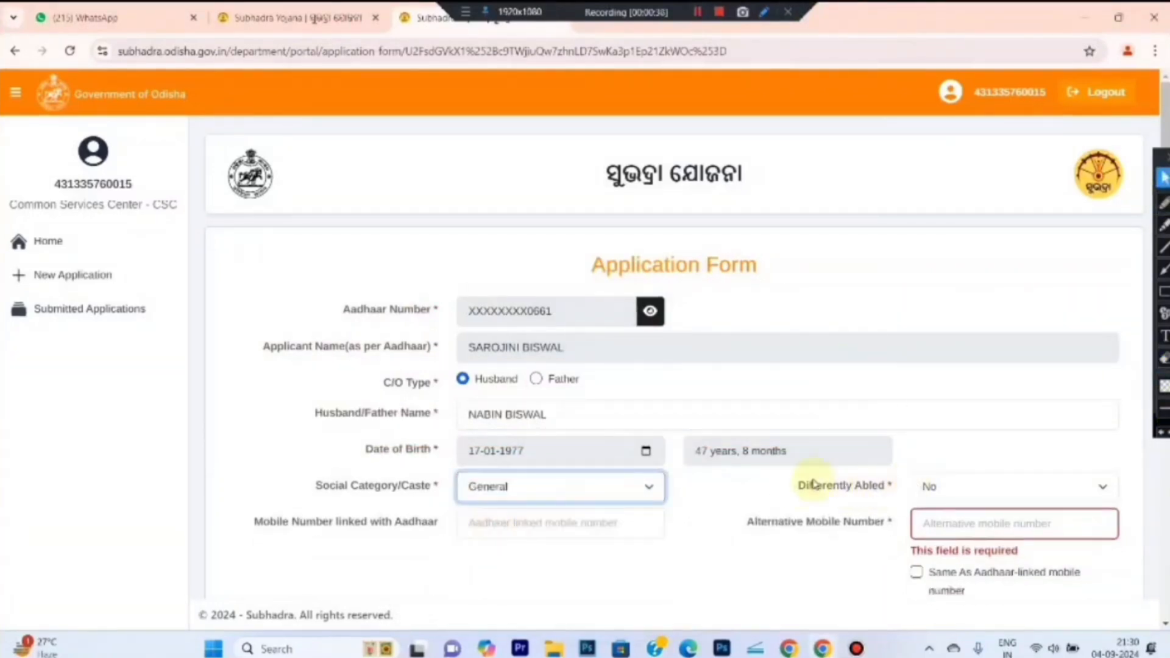
left_click(942, 488)
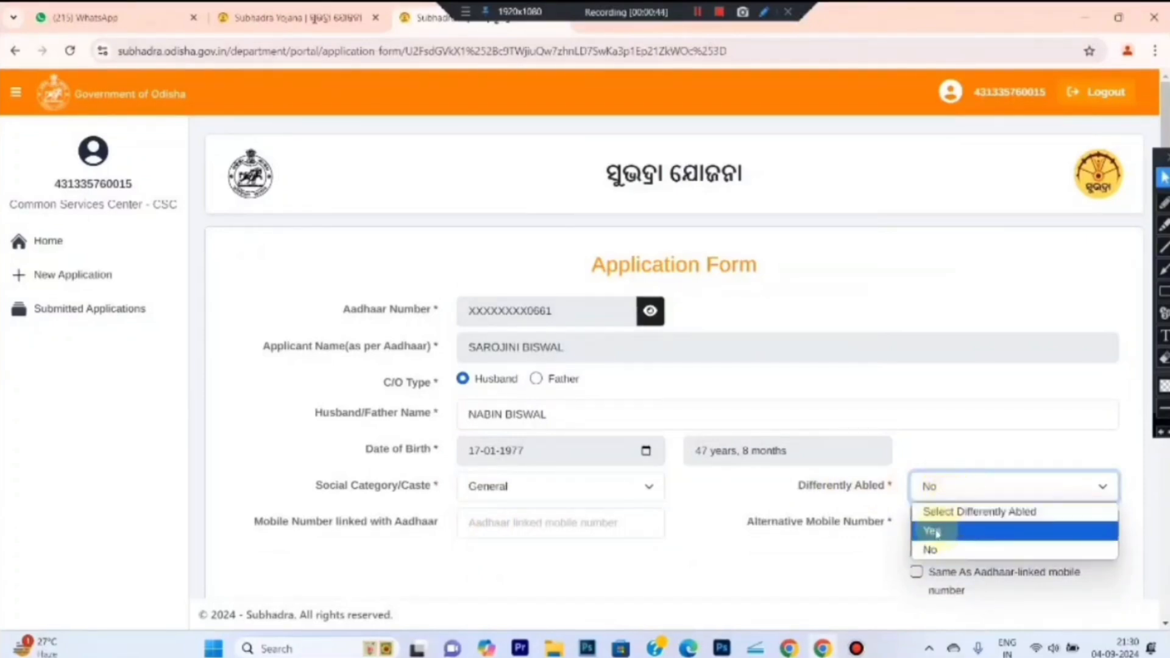
left_click(960, 551)
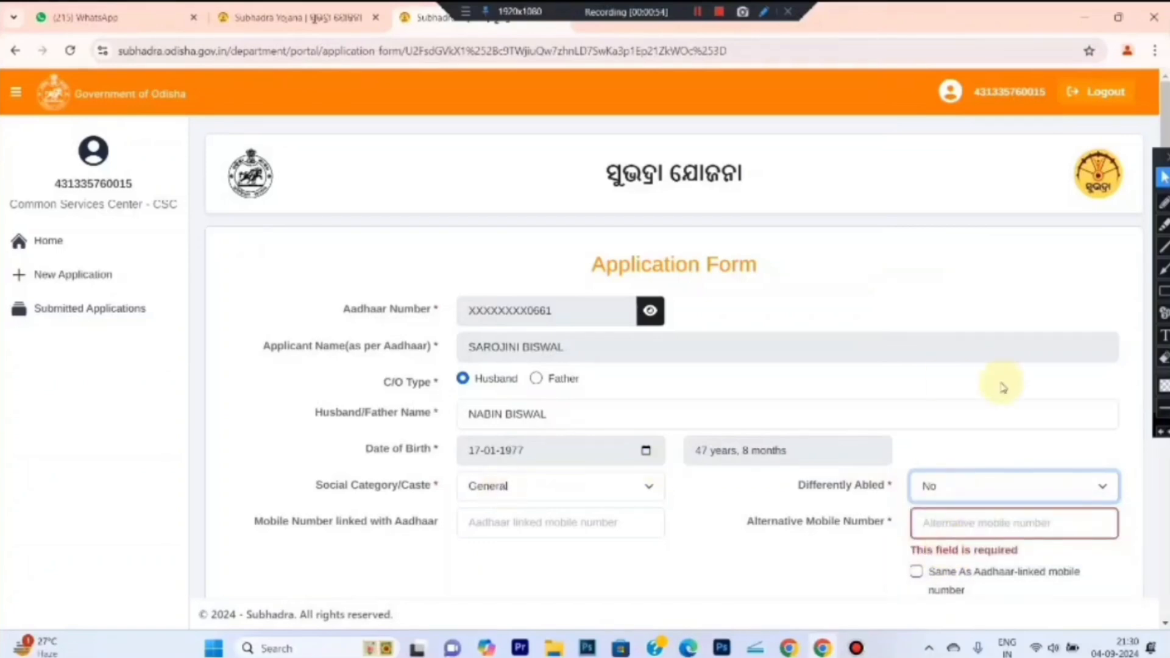
left_click(1163, 291)
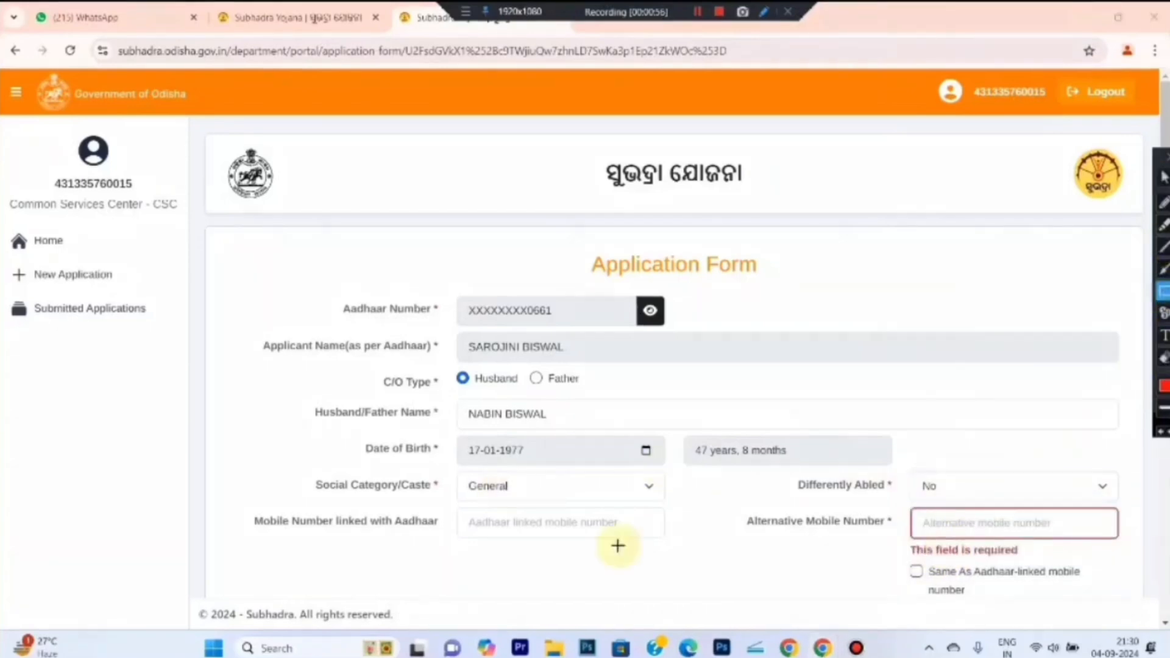
mouse_move(228, 498)
left_mouse_down()
mouse_move(486, 540)
mouse_move(679, 542)
left_mouse_up()
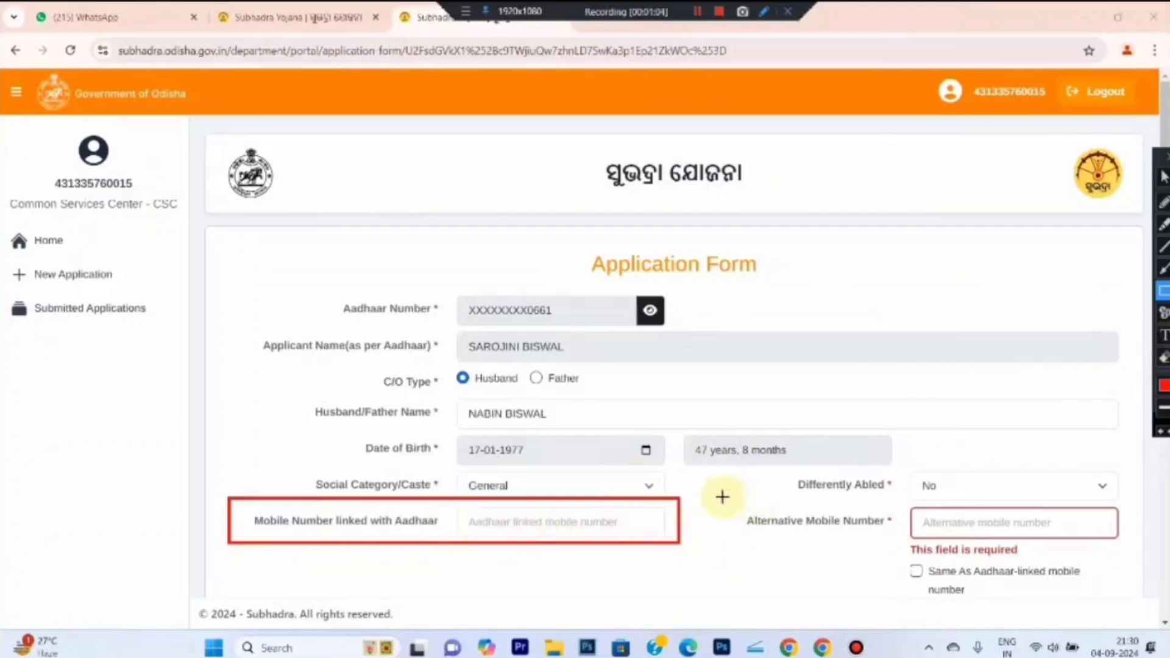
mouse_move(719, 497)
left_mouse_down()
mouse_move(895, 540)
mouse_move(1137, 559)
left_mouse_up()
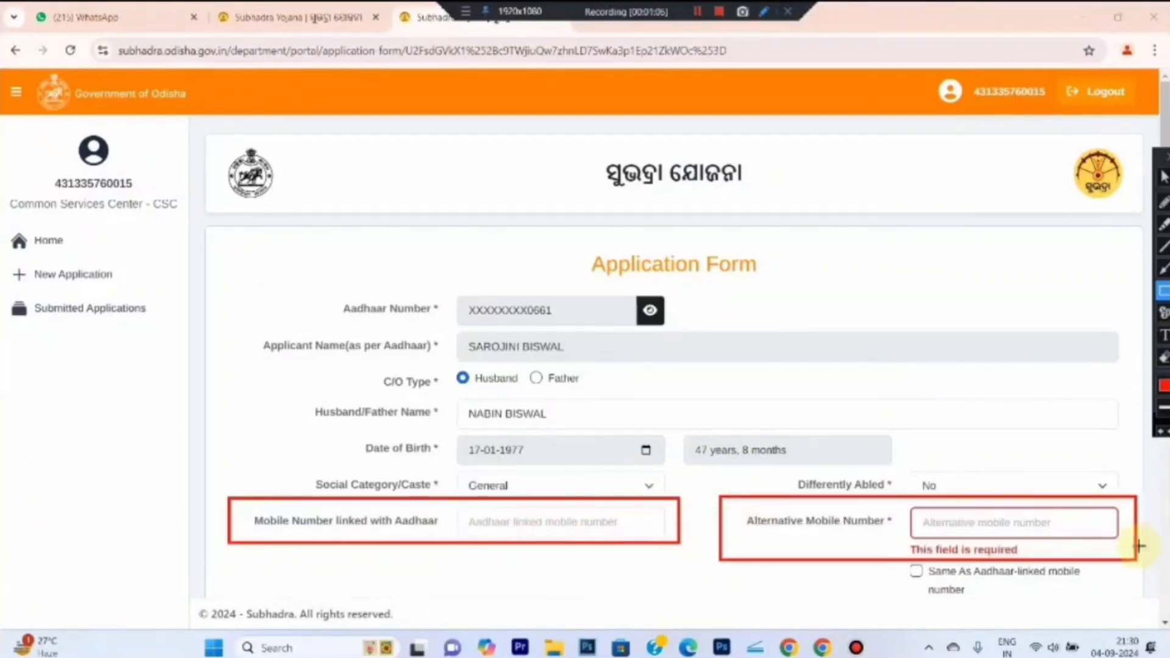
left_click(1164, 178)
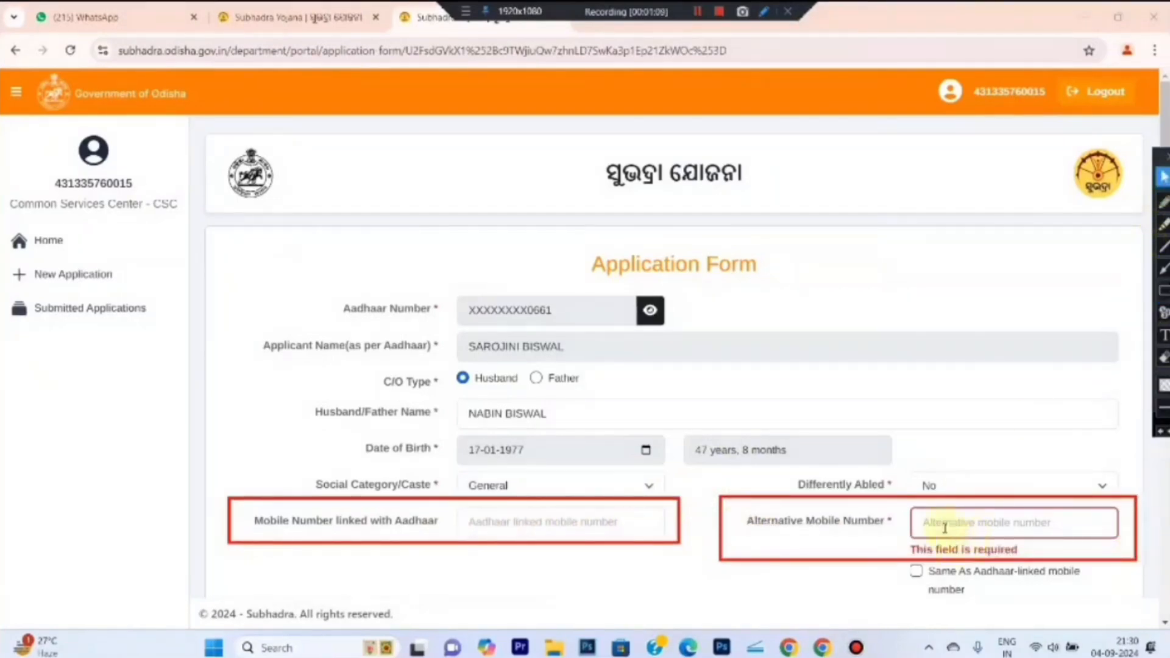
left_click(944, 527)
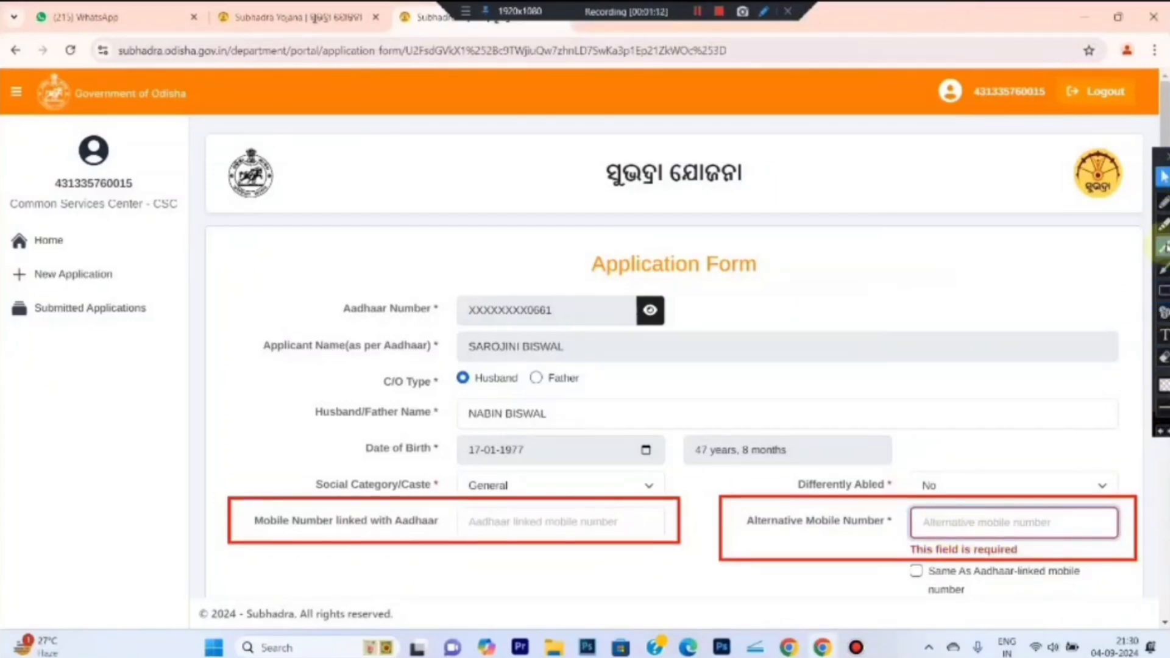
left_click(1164, 291)
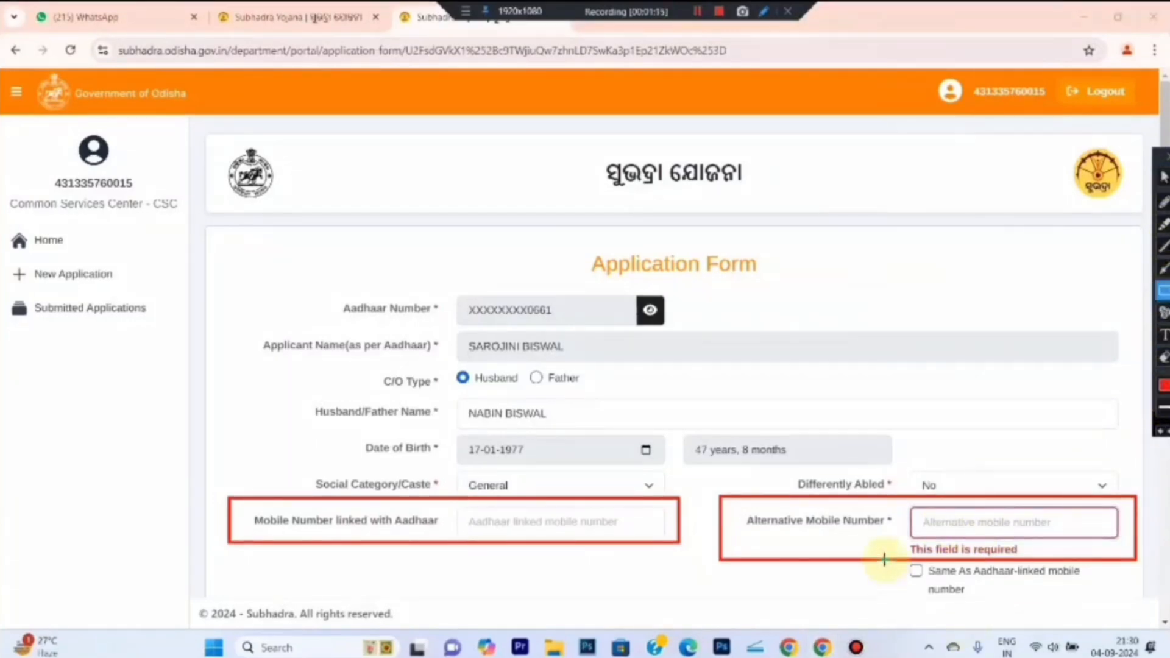
mouse_move(883, 559)
left_mouse_down()
mouse_move(957, 583)
mouse_move(1084, 603)
mouse_move(1108, 595)
left_mouse_up()
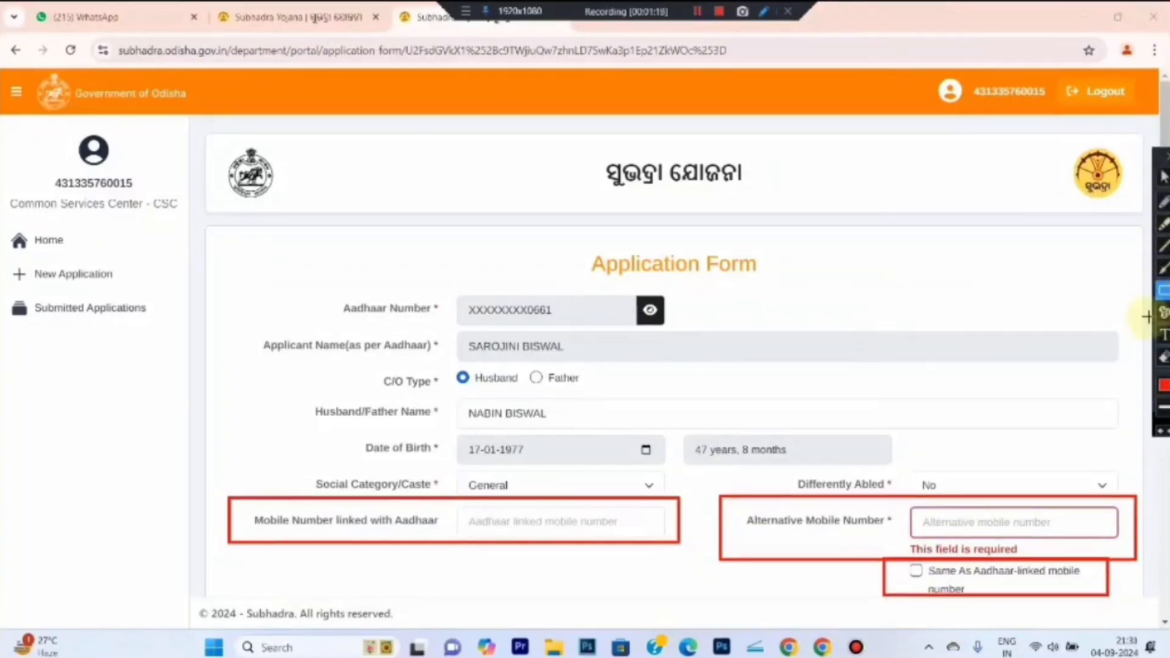
left_click(1164, 358)
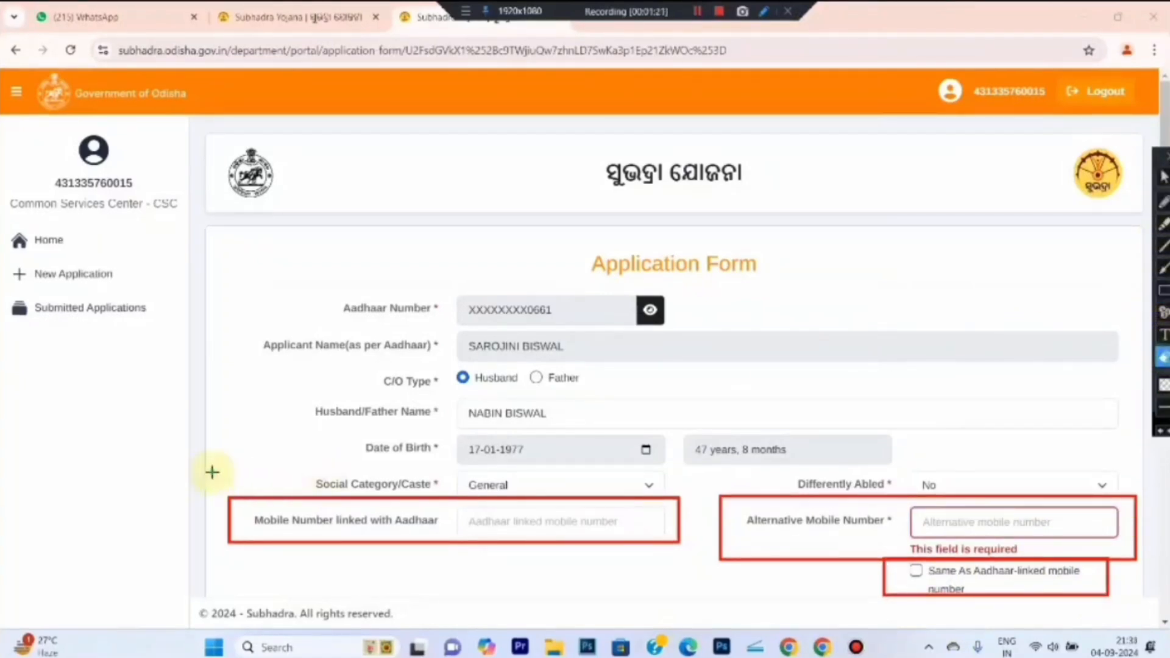
left_click_drag(201, 473, 1167, 622)
Answer Yes to whether the Aadhaar-linked mobile number is a smartphone
left_click(1164, 176)
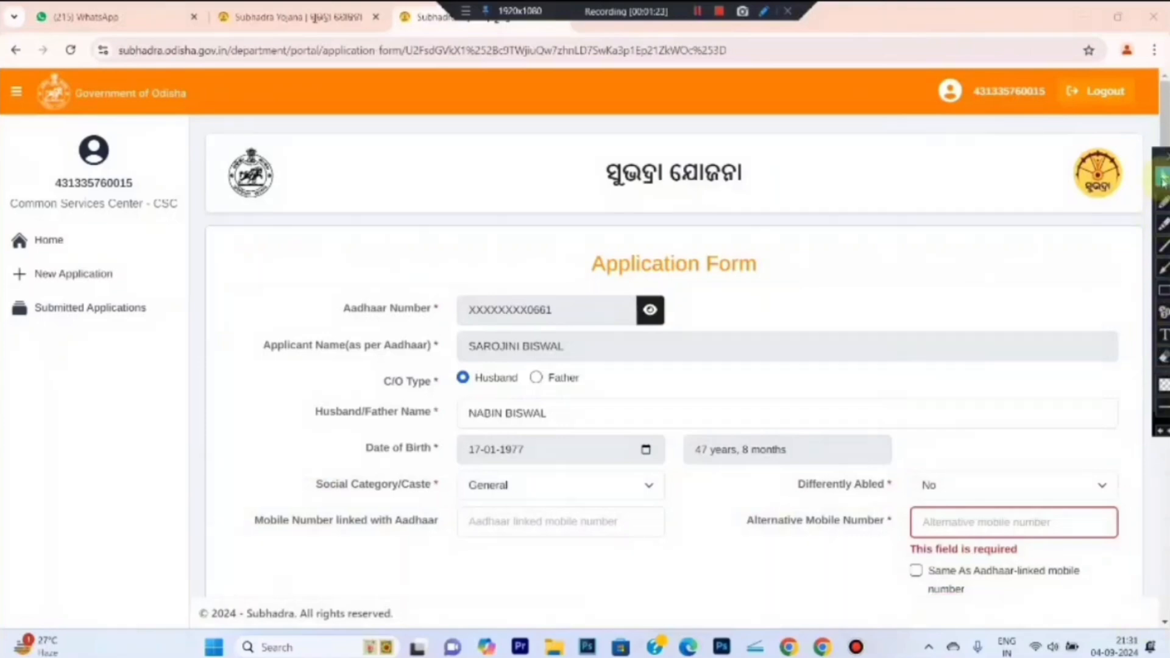
scroll(844, 253, "down", 6)
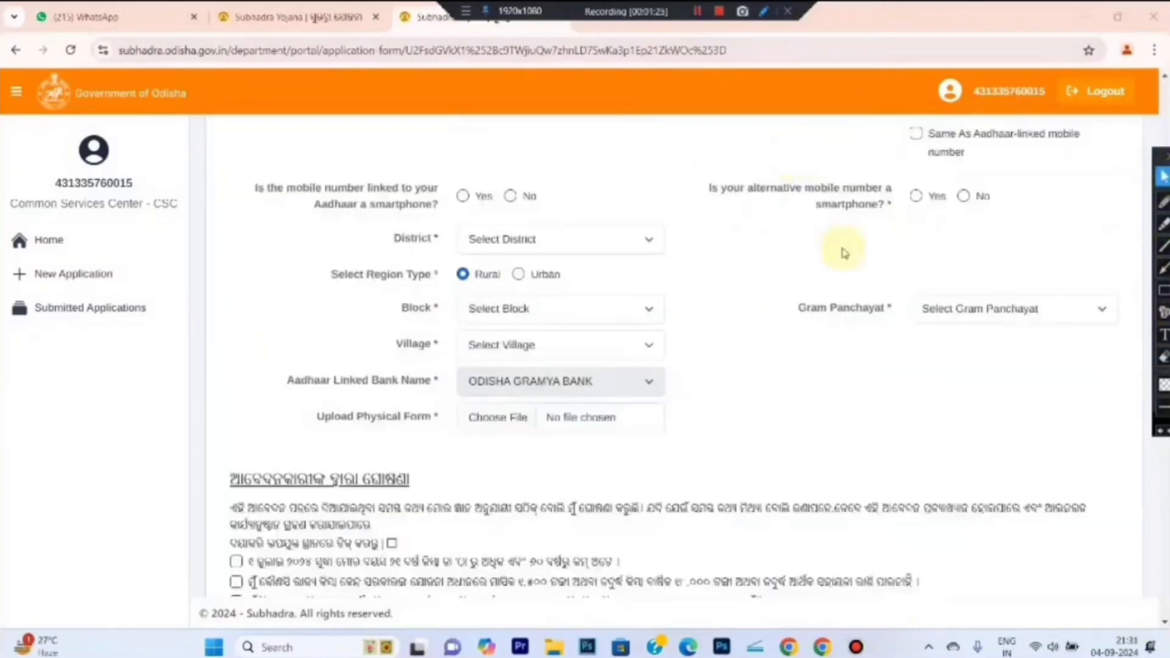
left_click(1164, 291)
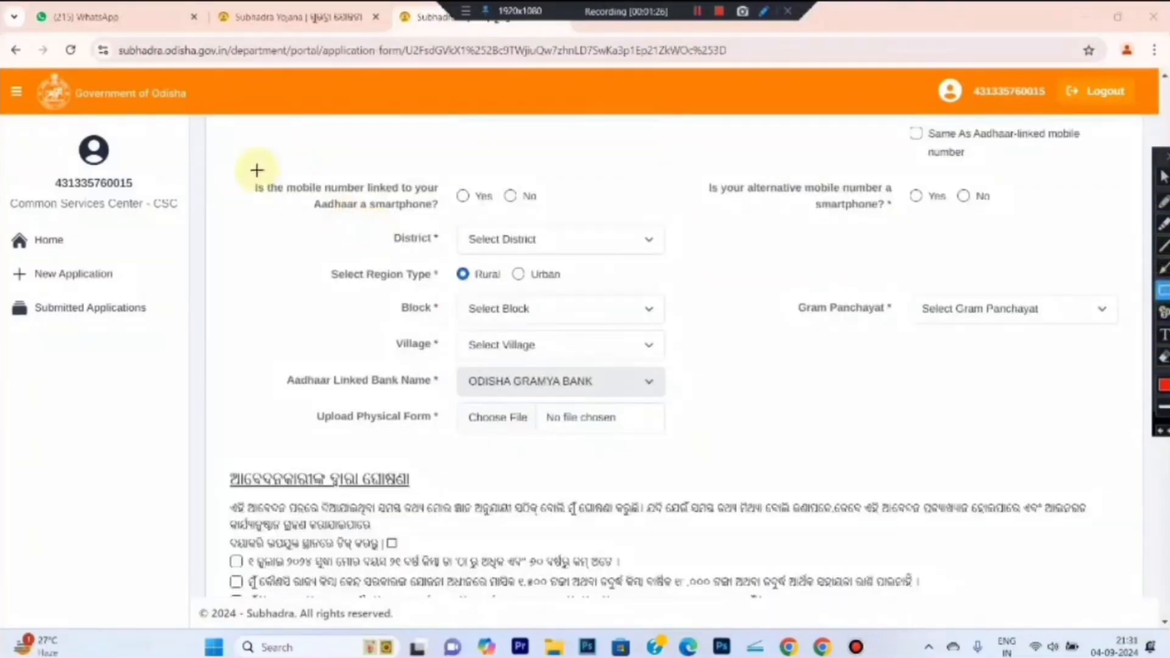
mouse_move(233, 160)
left_mouse_down()
mouse_move(449, 234)
mouse_move(589, 218)
left_mouse_up()
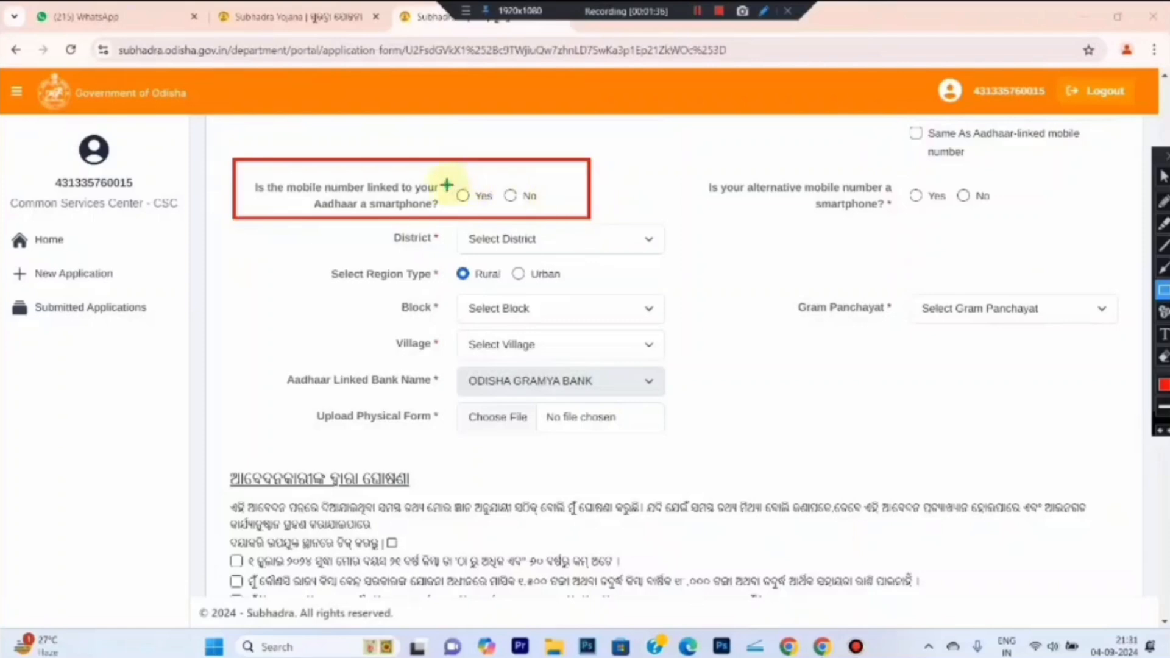
mouse_move(446, 183)
left_mouse_down()
mouse_move(493, 207)
mouse_move(541, 203)
left_mouse_up()
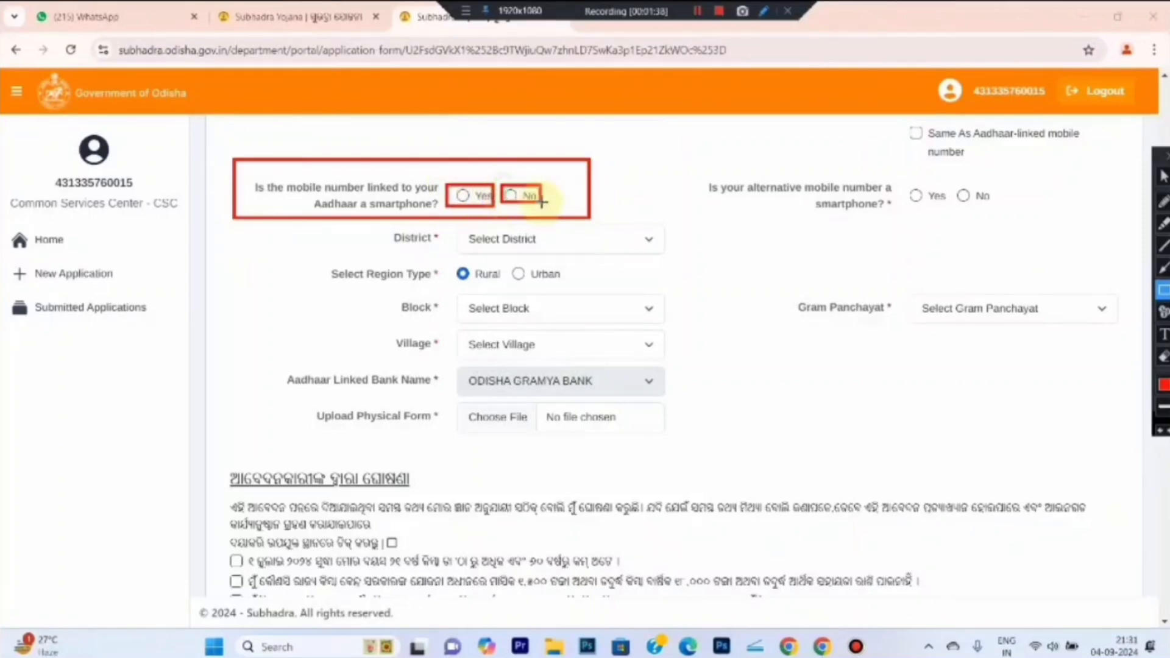
left_click(1163, 177)
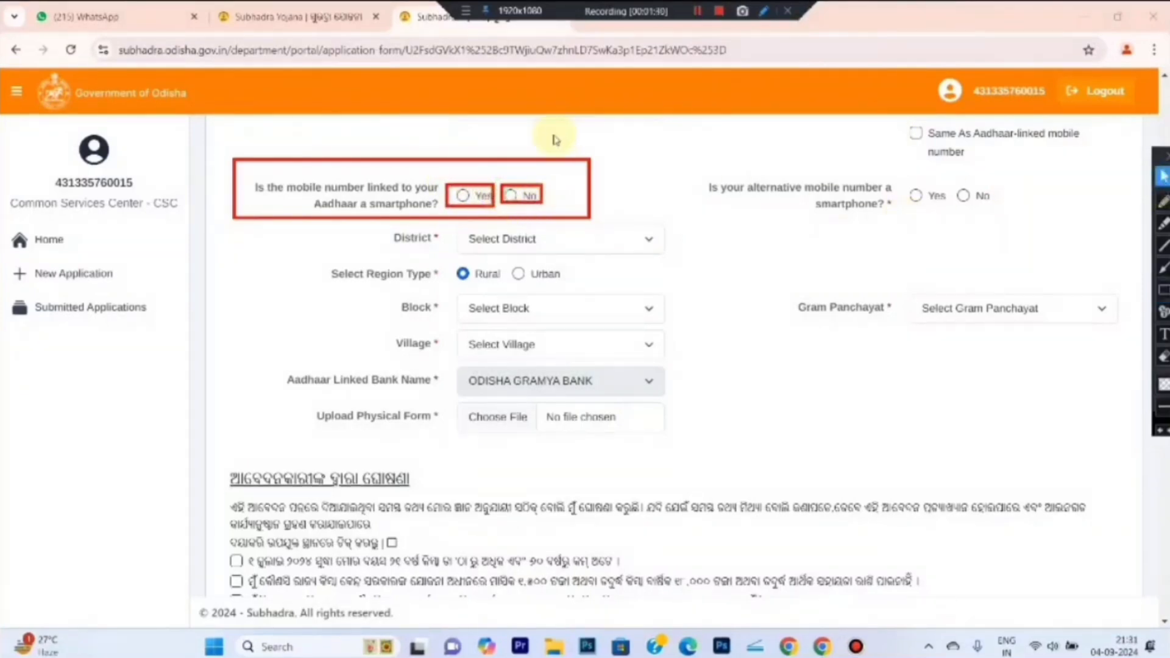
left_click(463, 195)
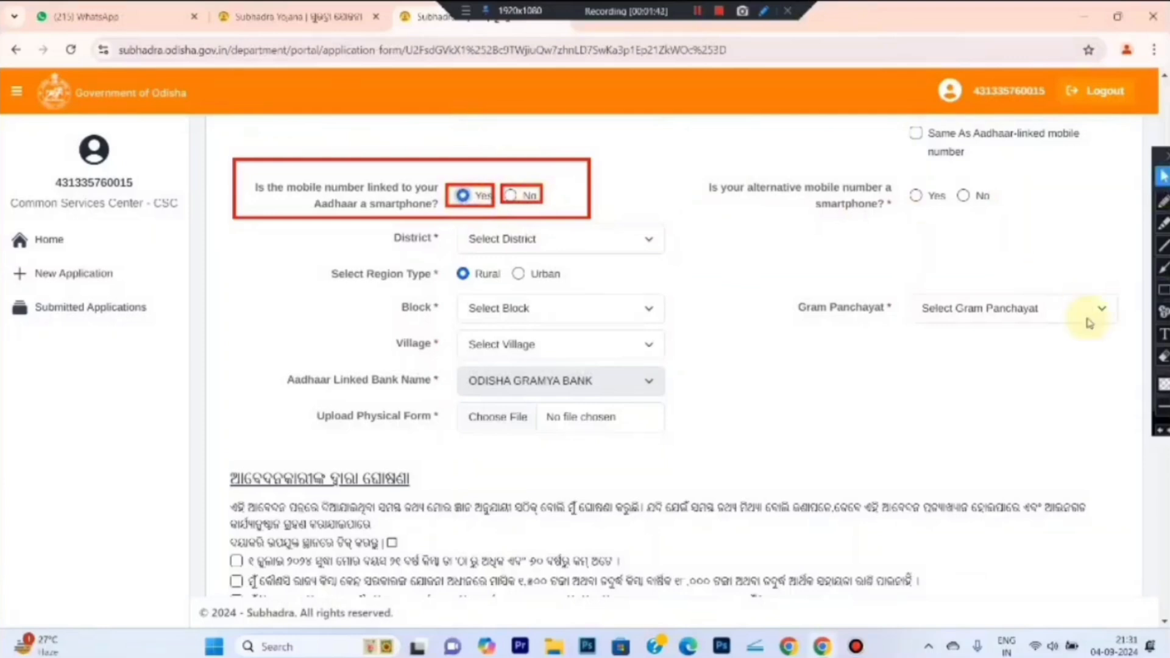
Answer Yes to whether the alternative mobile number is a smartphone
left_click(1163, 290)
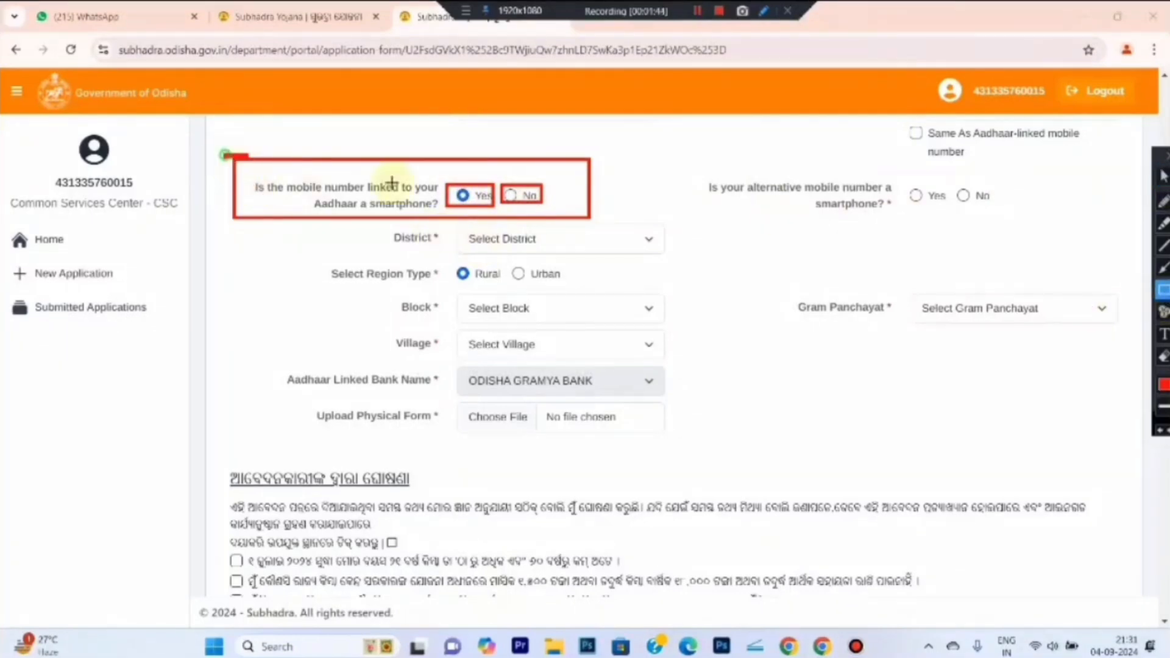
left_click_drag(224, 155, 622, 226)
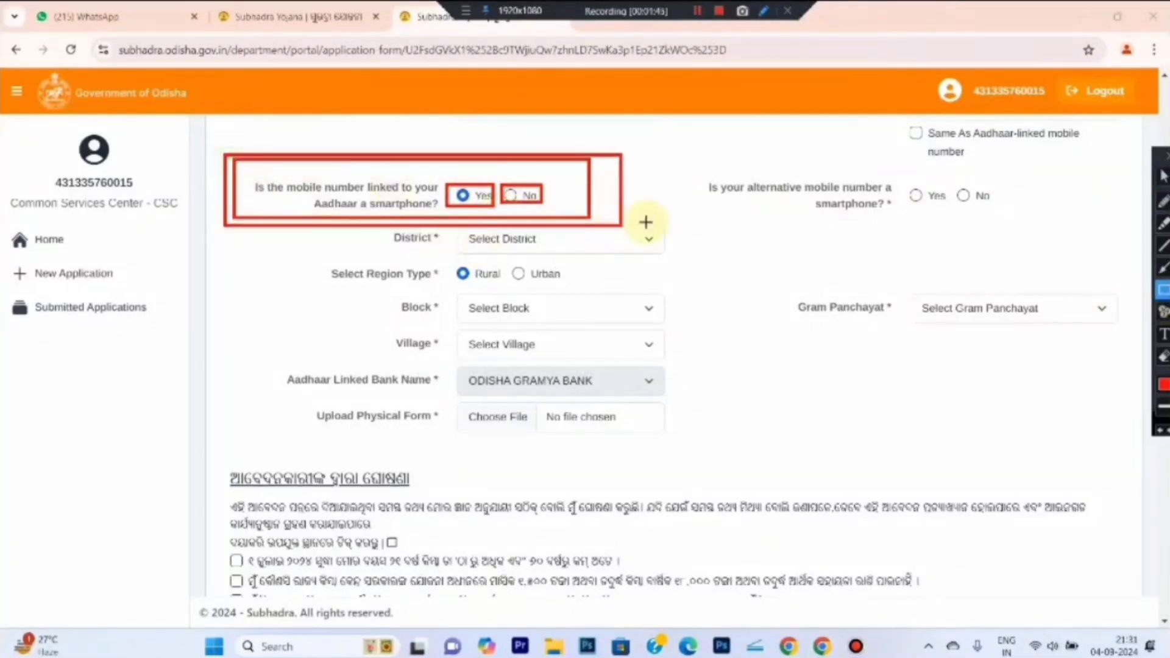
left_click(1162, 357)
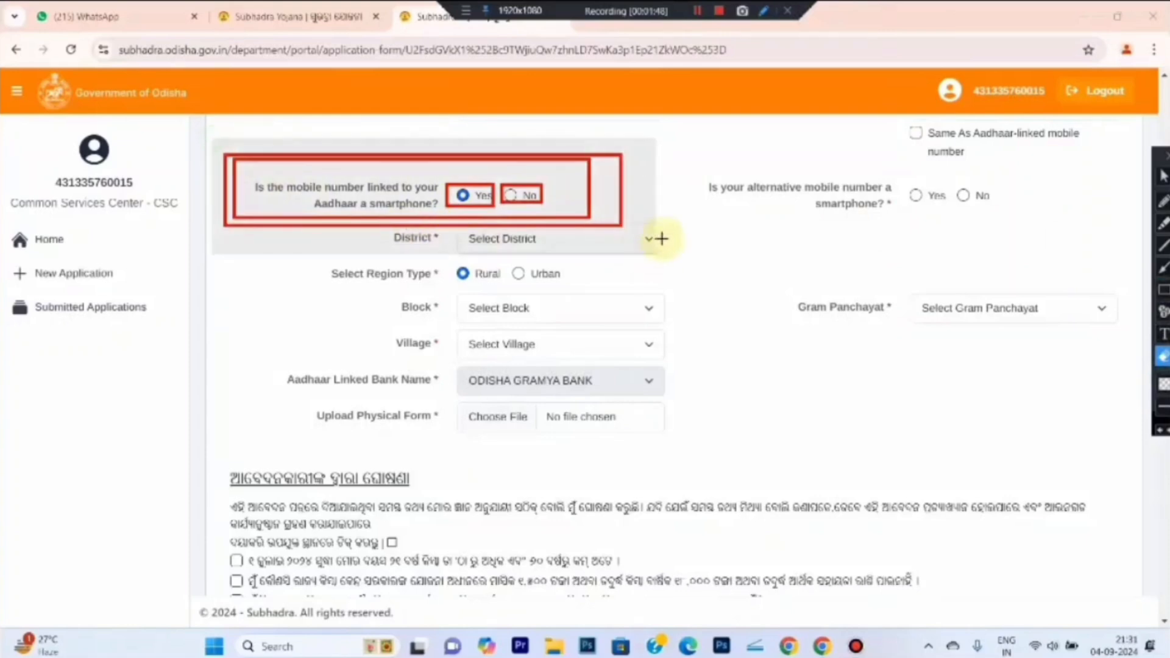
left_click(661, 236)
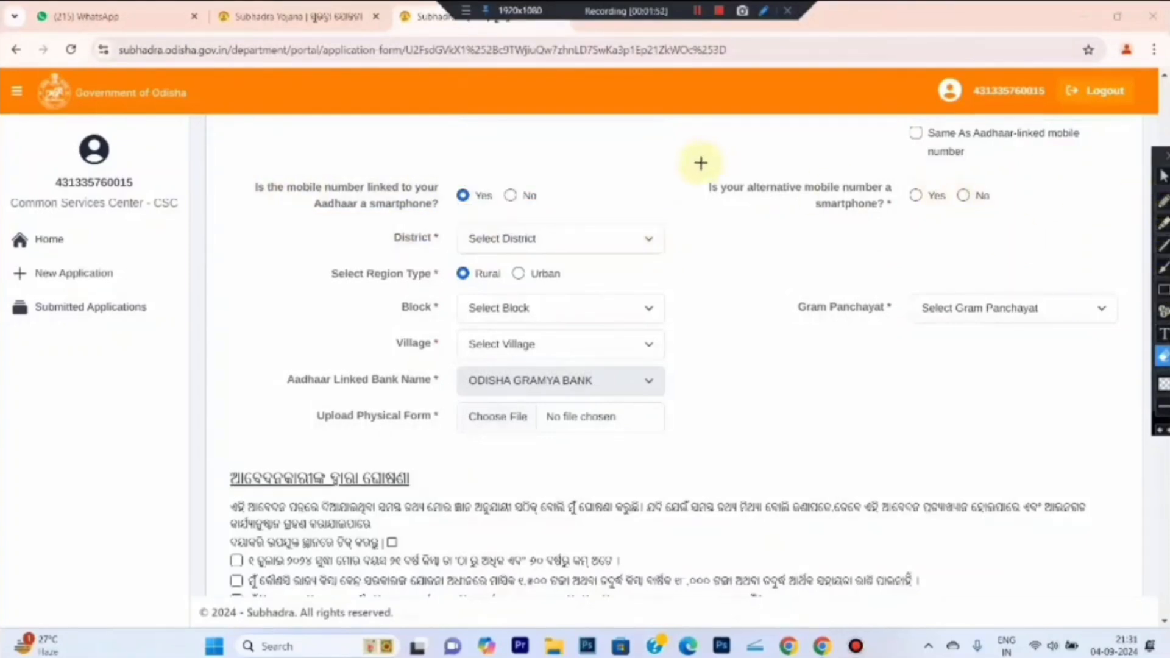
mouse_move(697, 163)
left_mouse_down()
mouse_move(896, 216)
mouse_move(1004, 216)
left_mouse_up()
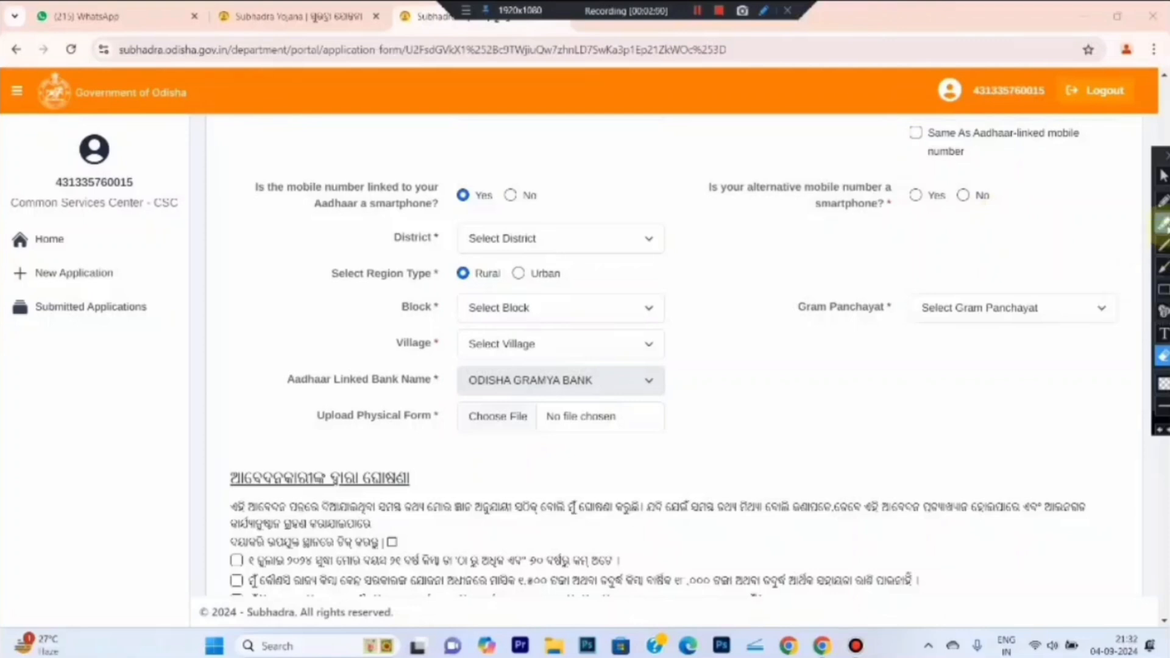
left_click(1162, 176)
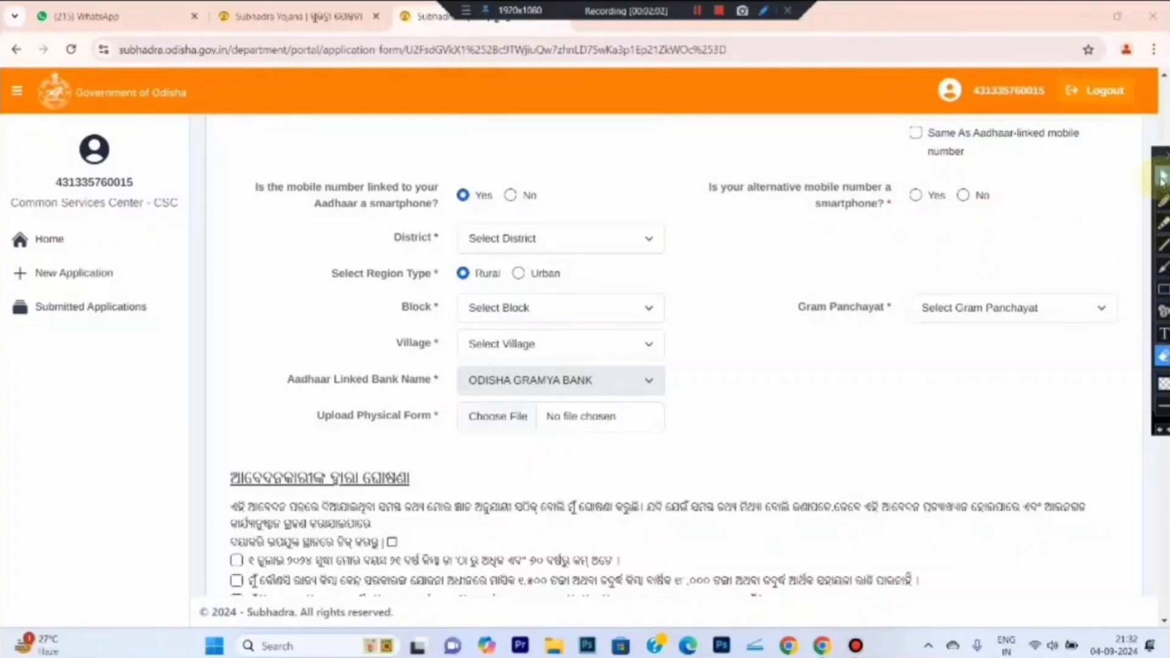
left_click(915, 198)
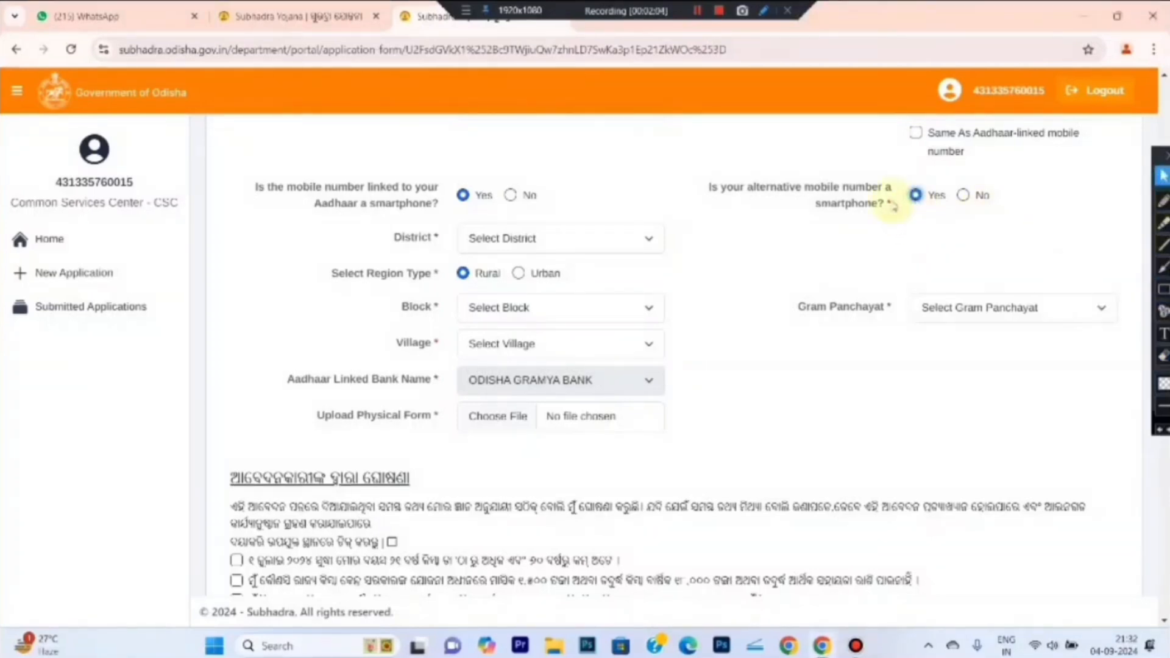
left_click(1162, 289)
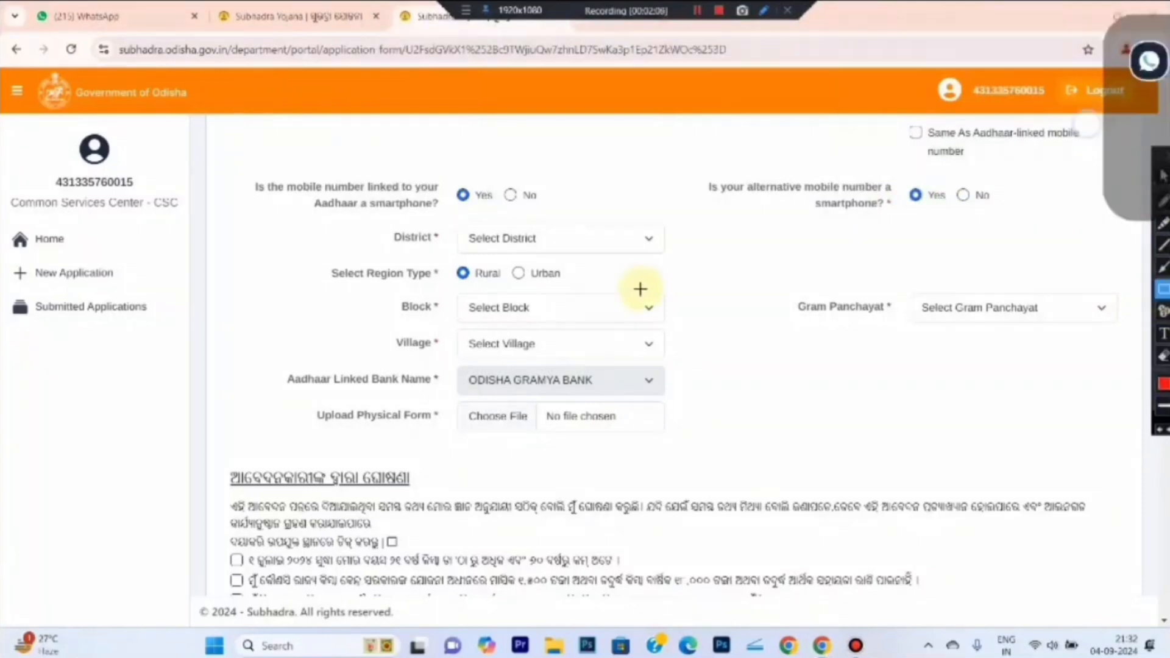
left_click_drag(360, 221, 708, 259)
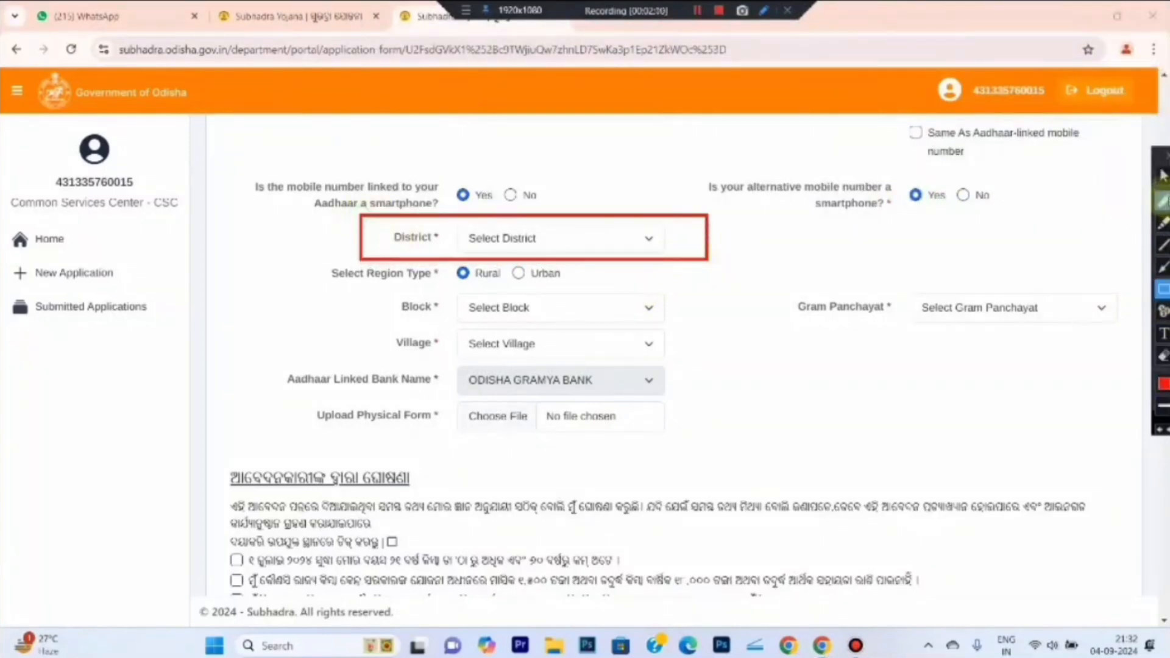
Keep Jagatsinghapur selected in the District dropdown
left_click(1163, 176)
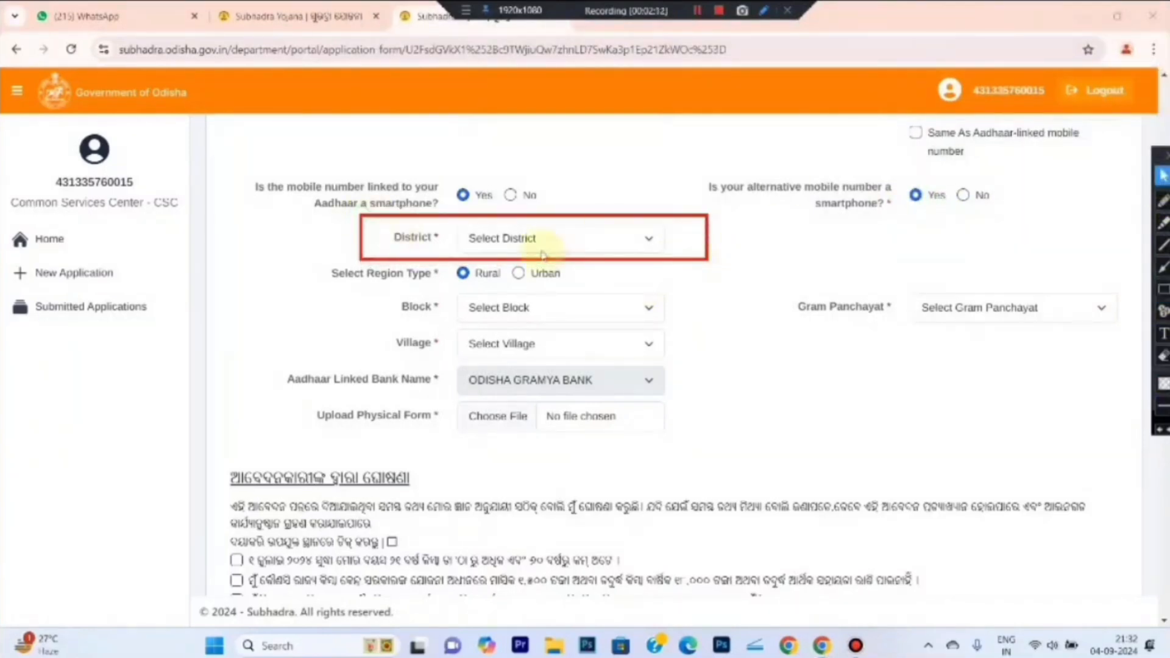
left_click(501, 241)
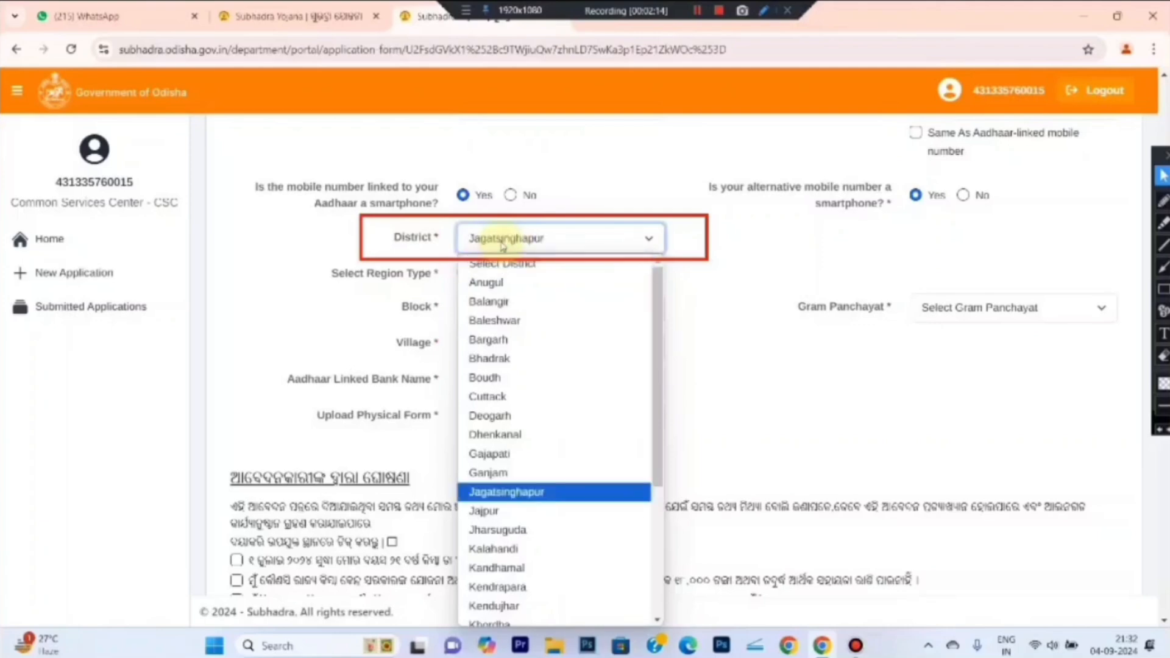
left_click(501, 244)
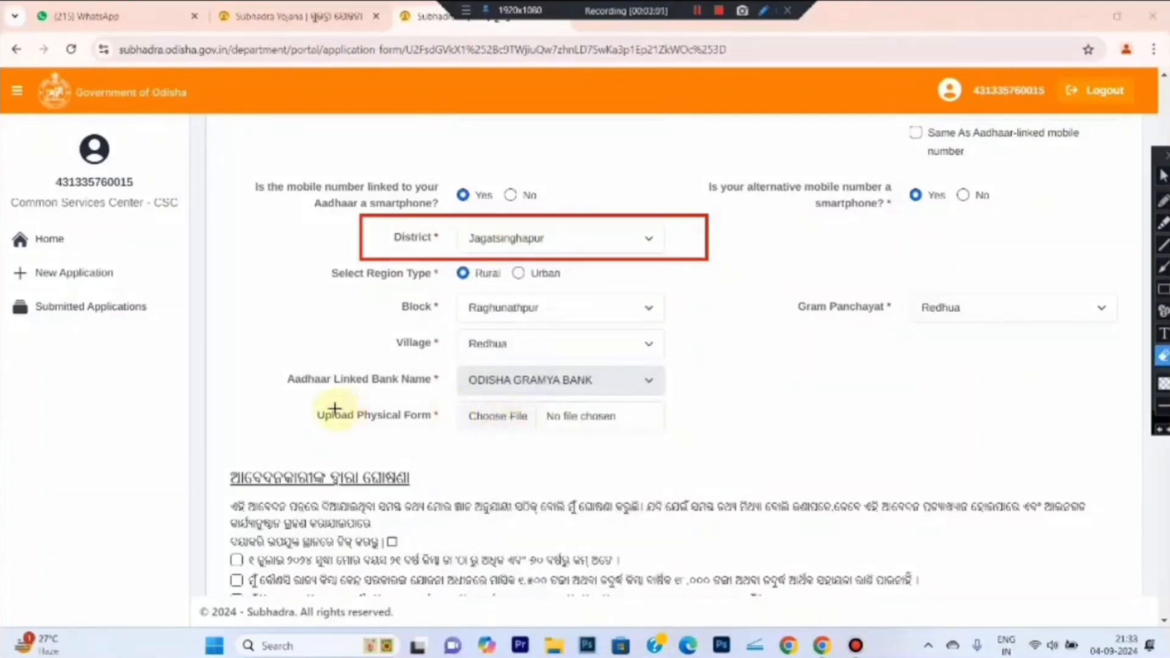
mouse_move(303, 399)
left_mouse_down()
mouse_move(631, 424)
mouse_move(716, 452)
left_mouse_up()
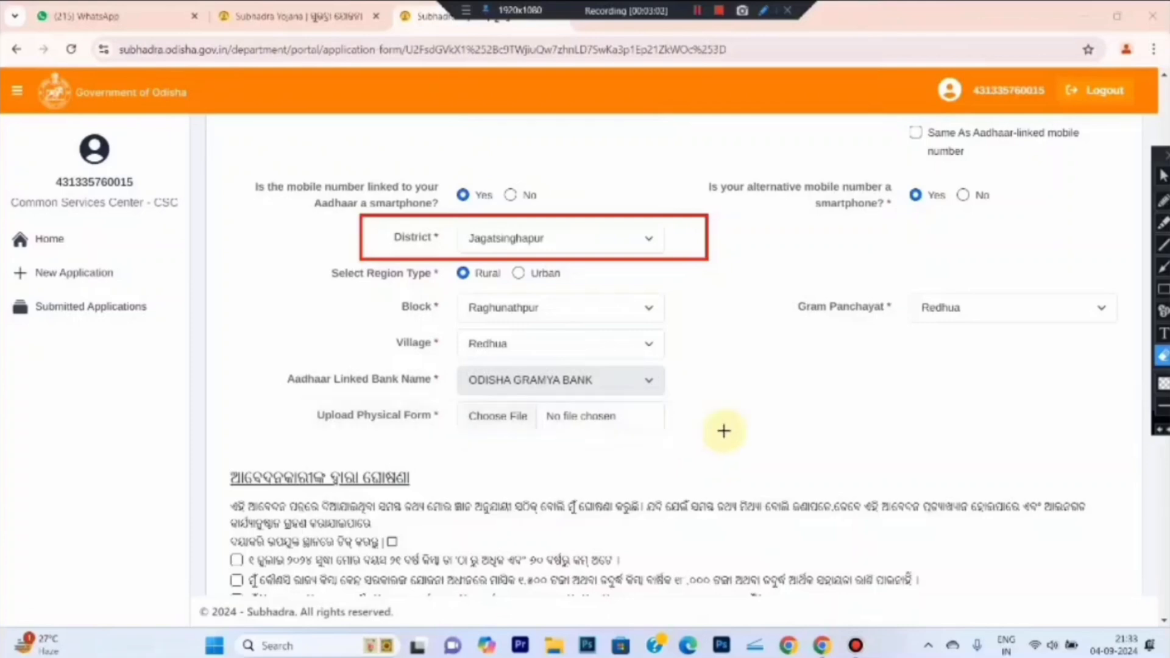
left_click(1163, 178)
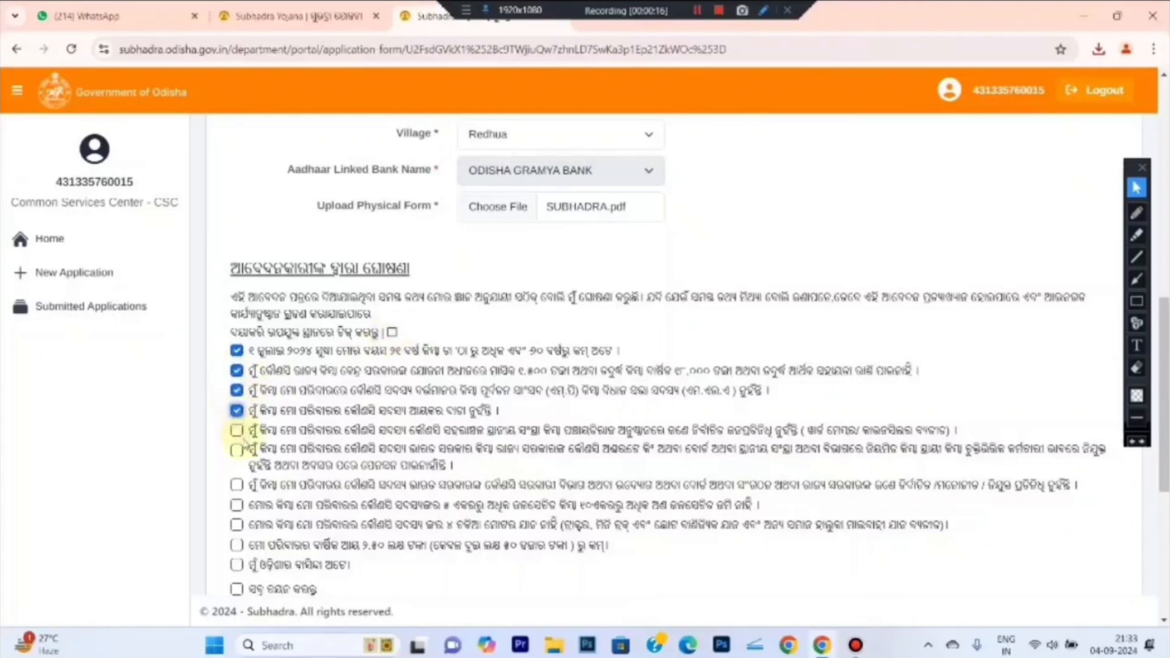
Tick the next declaration and the Odisha residency declaration, then scroll to the consent statement
left_click(237, 450)
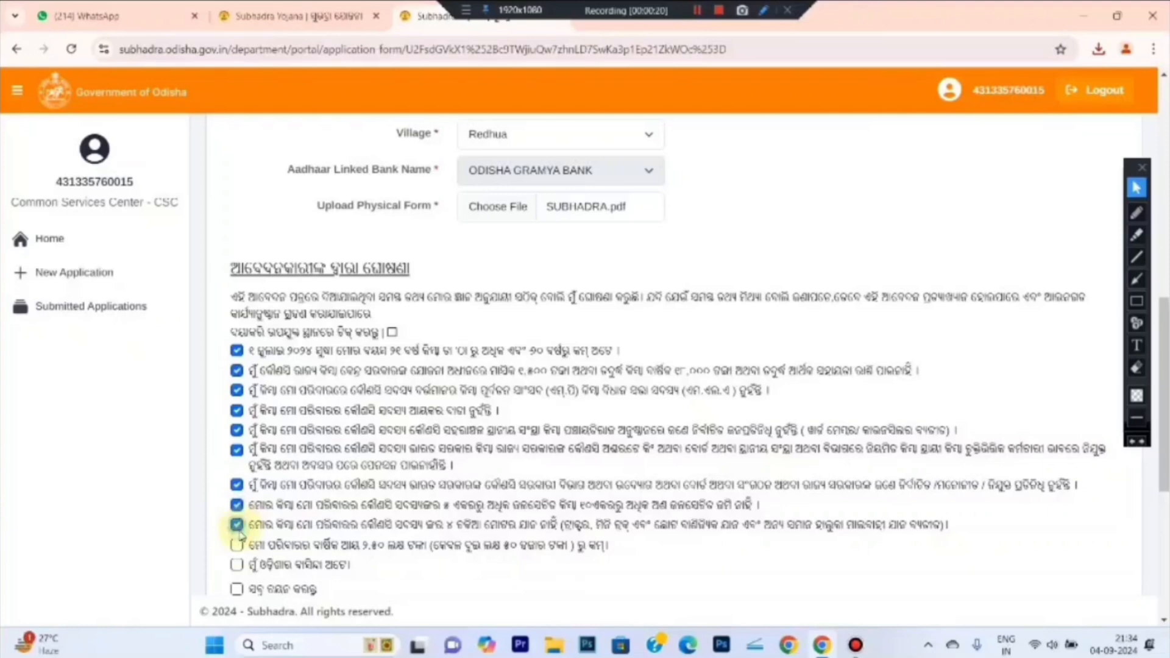
left_click(237, 565)
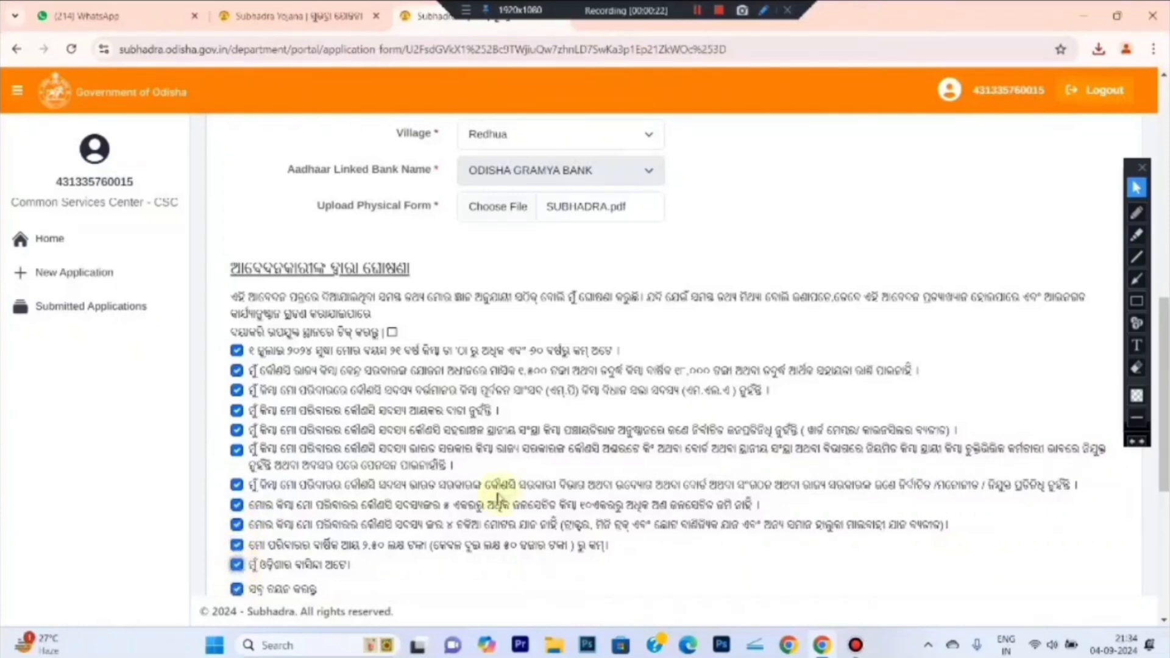
scroll(1164, 390, "down", 2)
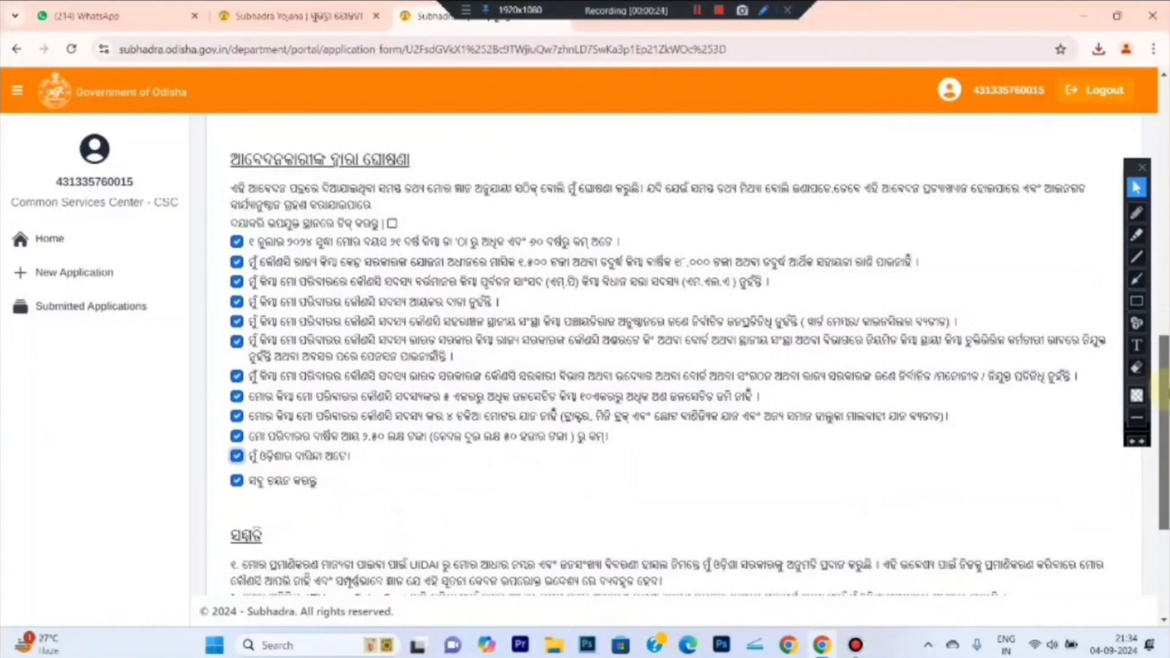
left_click_drag(1164, 390, 1165, 445)
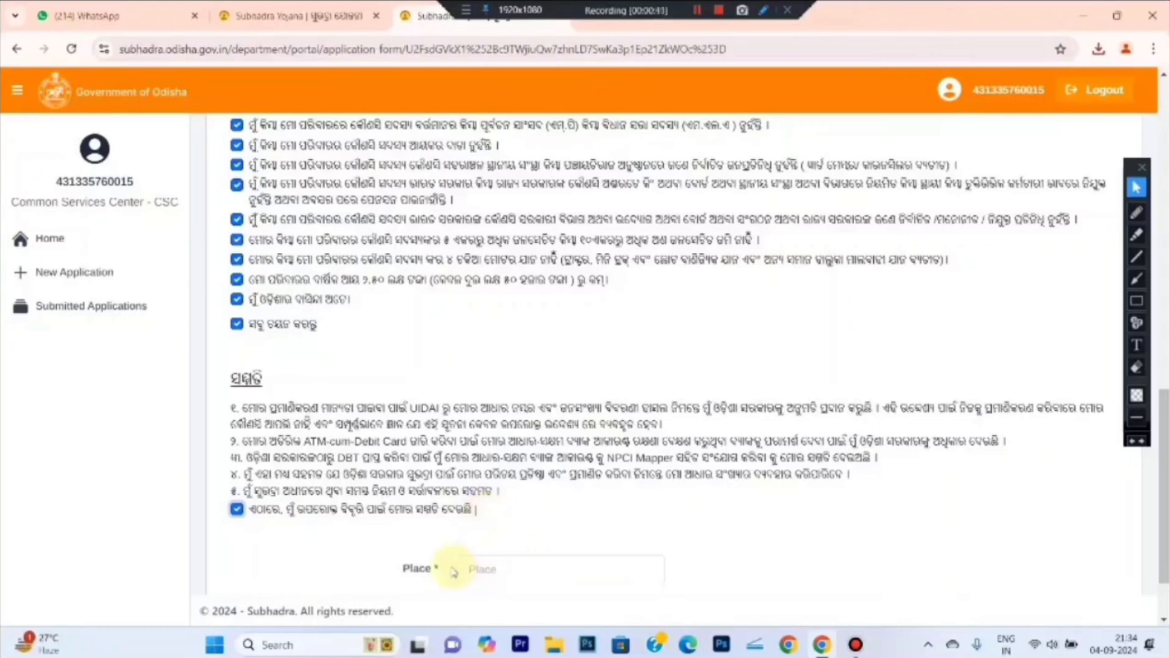
Enter REDHUA in the Place field and scroll down to the Submit button
left_click(1137, 301)
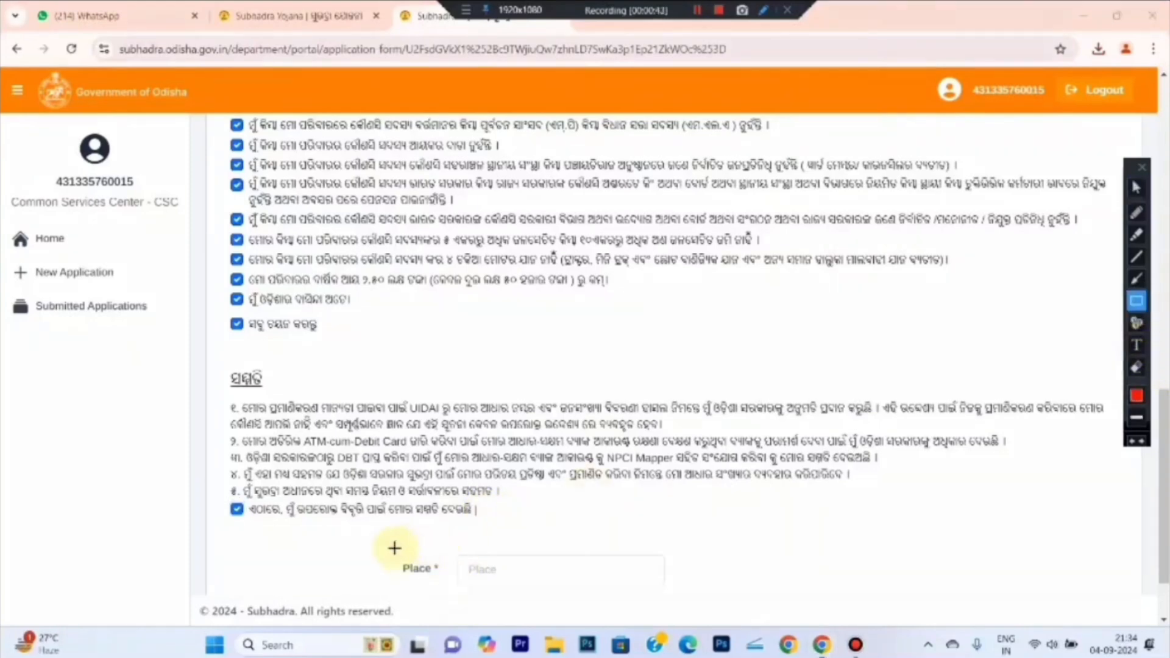
mouse_move(392, 547)
left_mouse_down()
mouse_move(687, 604)
mouse_move(719, 589)
left_mouse_up()
left_click(1136, 187)
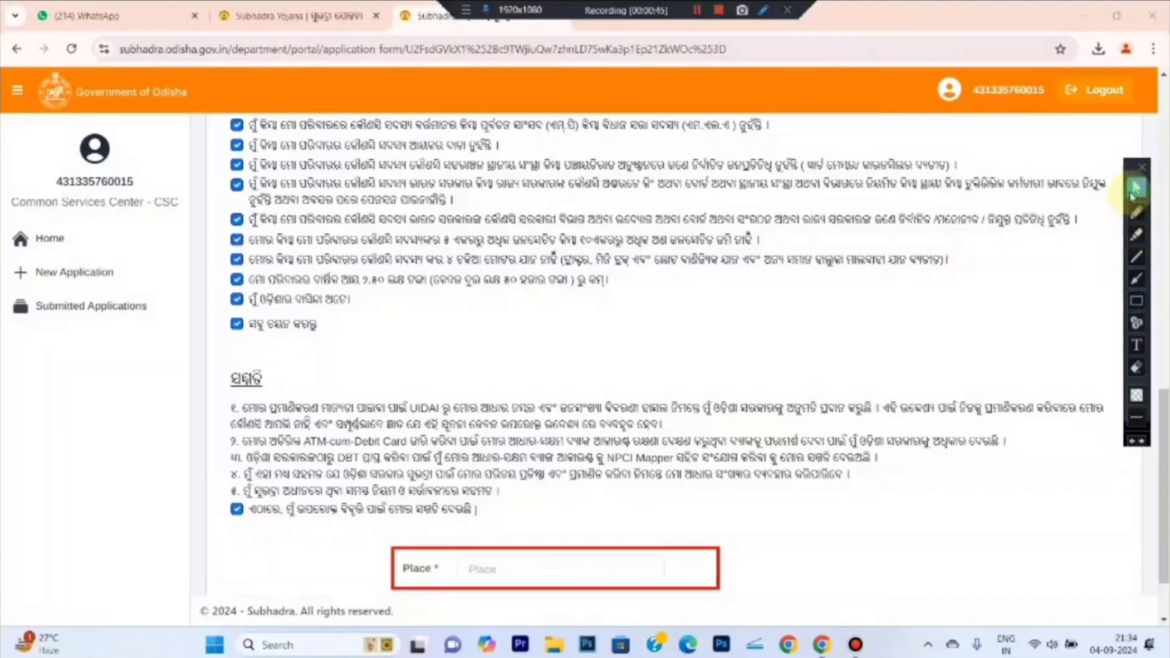
left_click(511, 567)
type("REDHUA")
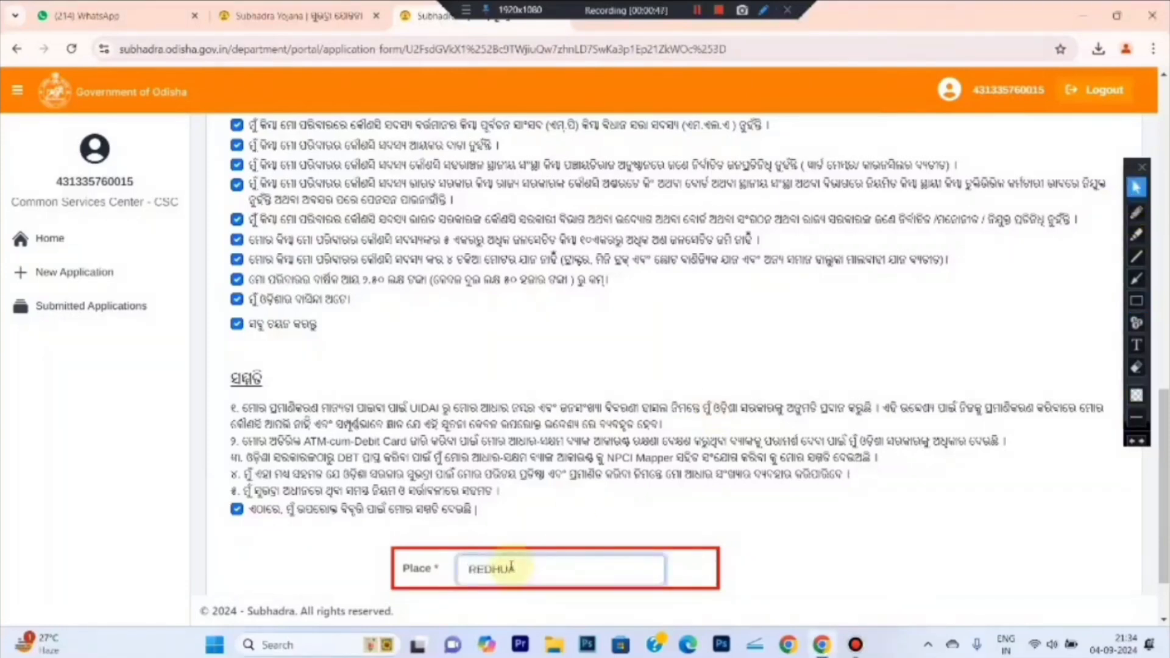
left_click(1136, 368)
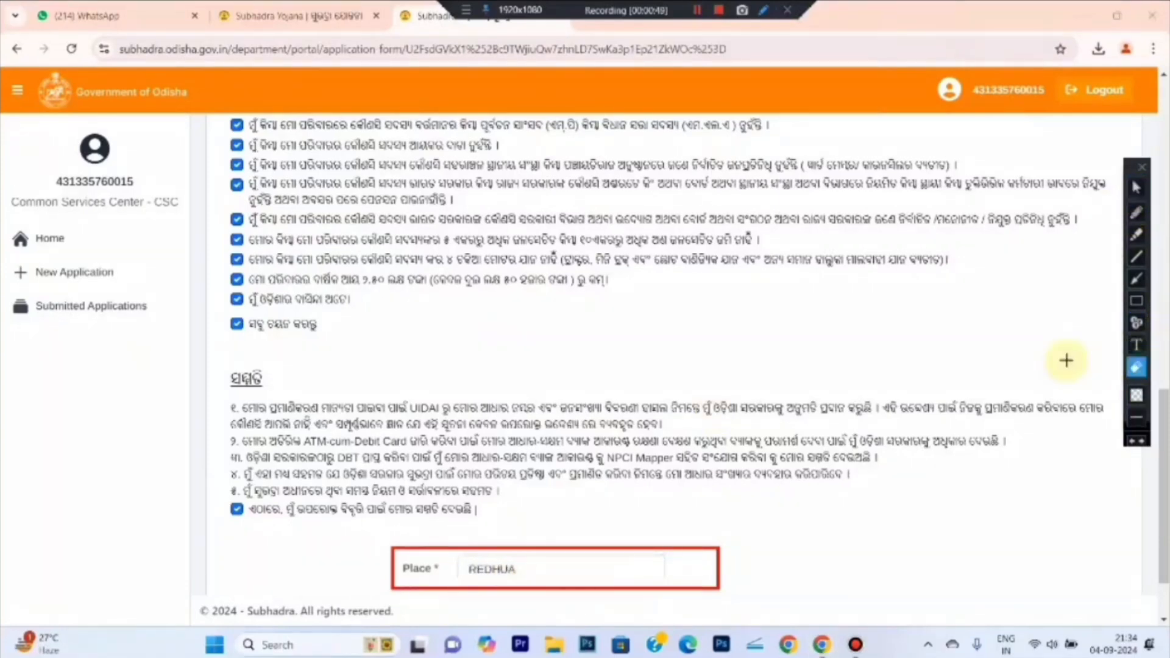
left_click_drag(355, 511, 993, 616)
left_click(1136, 187)
scroll(982, 468, "down", 2)
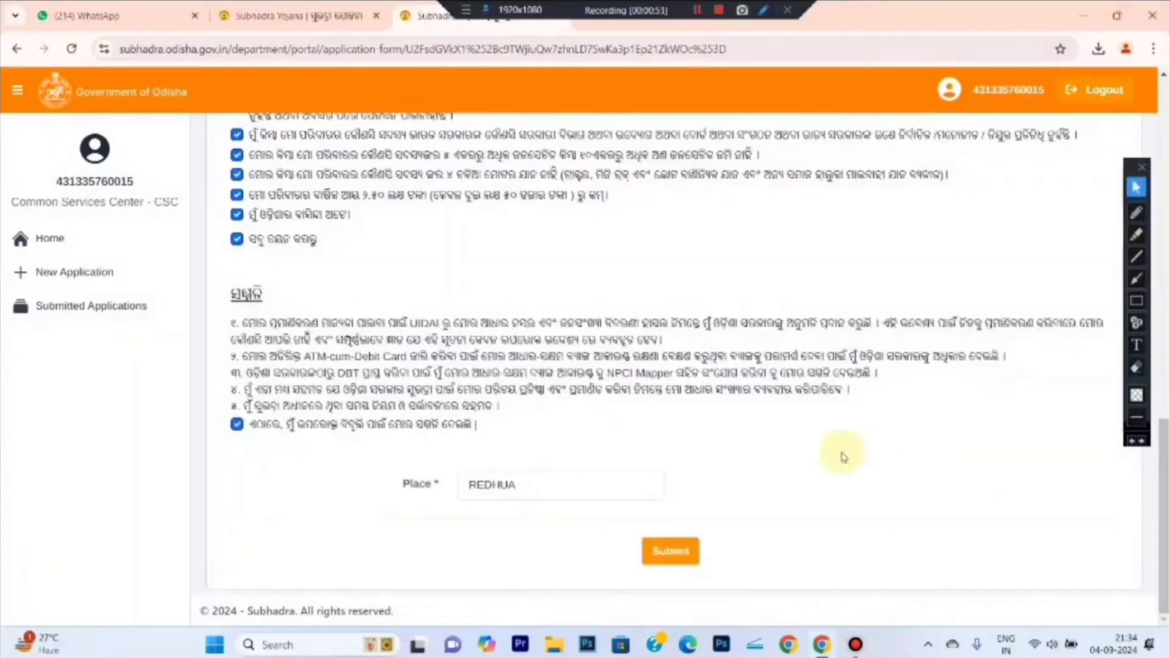
left_click(1136, 301)
left_click_drag(607, 519, 733, 576)
left_click(1137, 187)
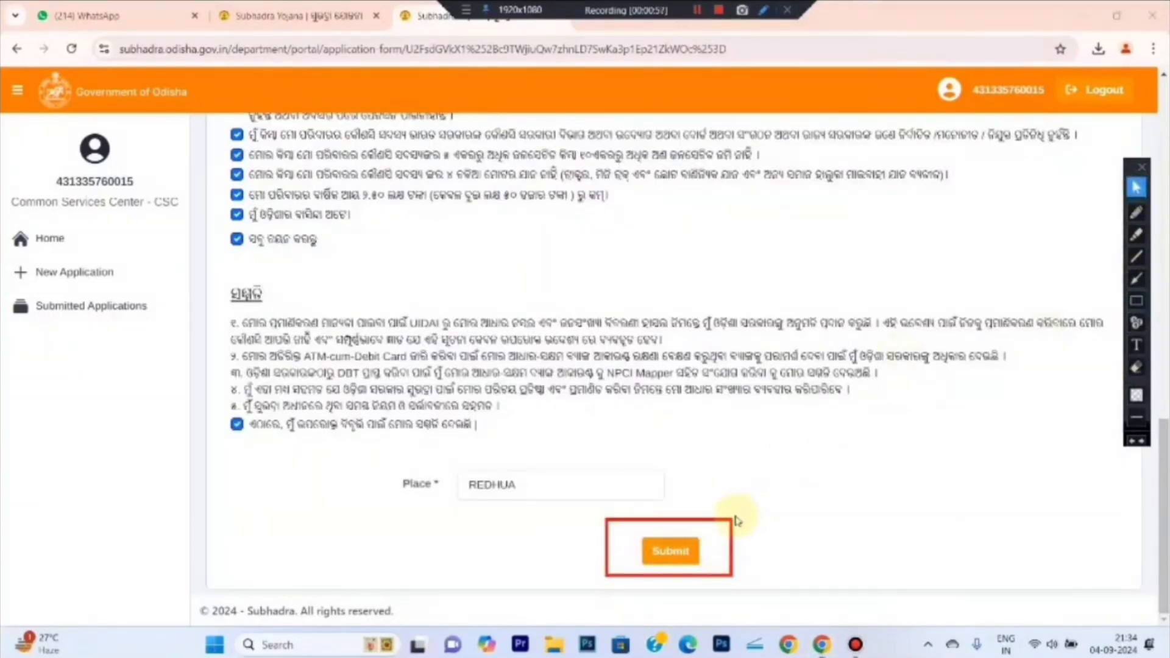
Submit the form and allow location access while visiting the site
left_click(681, 553)
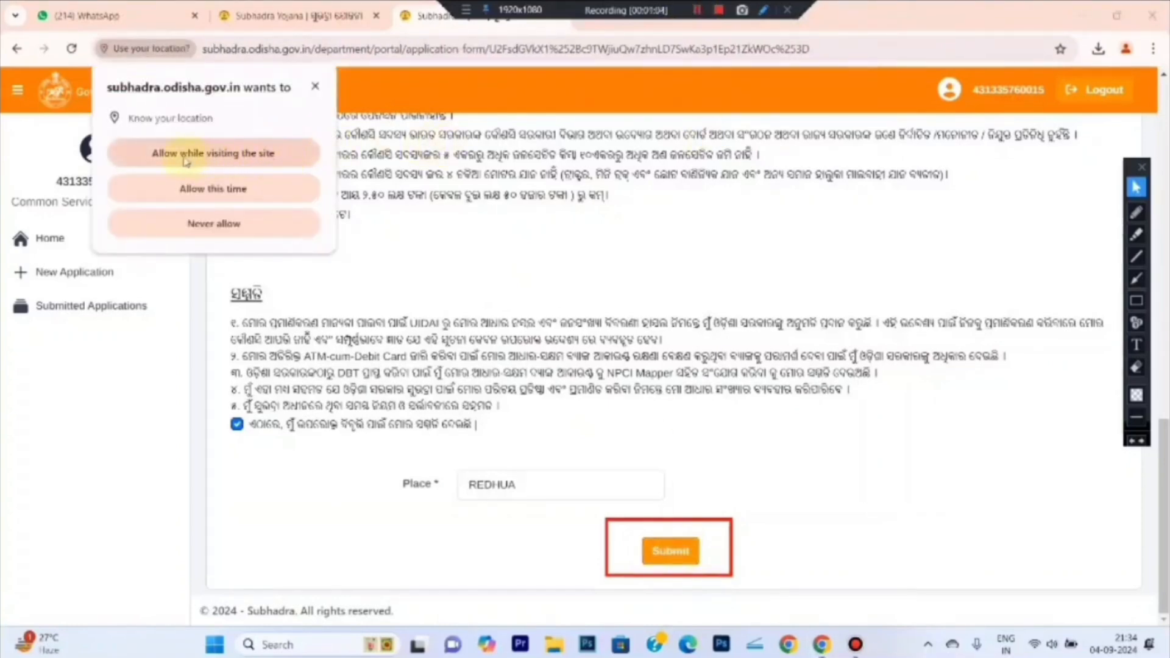
left_click(253, 158)
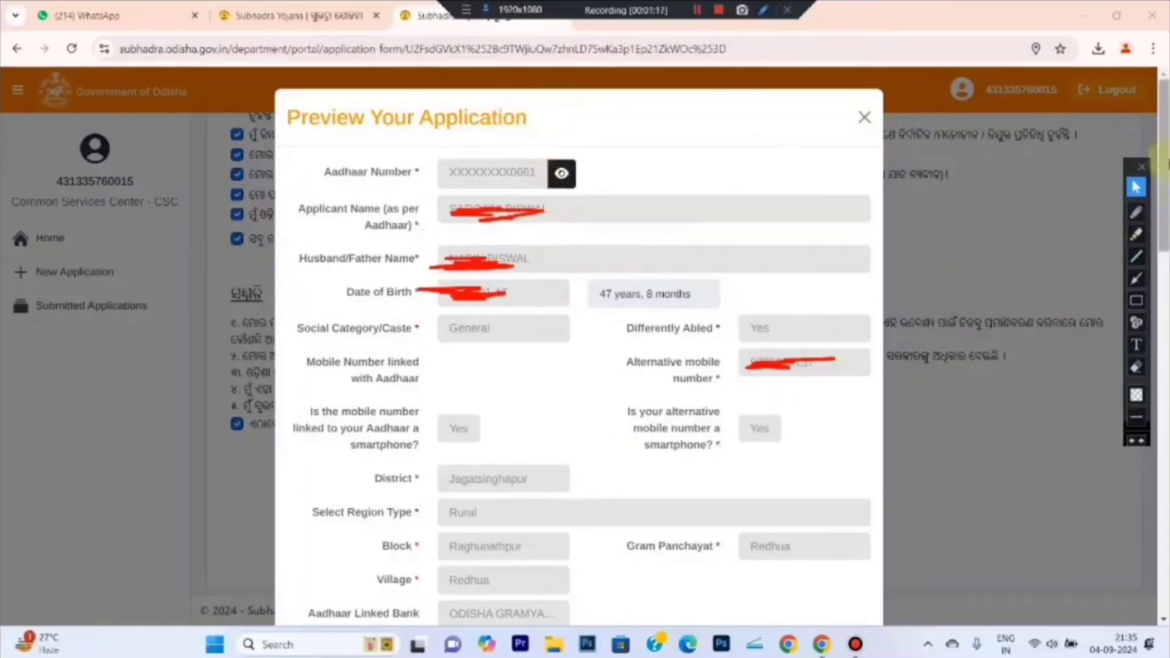
Scroll the preview to check Place REDHUA and the two-page PDF of the form
left_click_drag(1164, 183, 1161, 614)
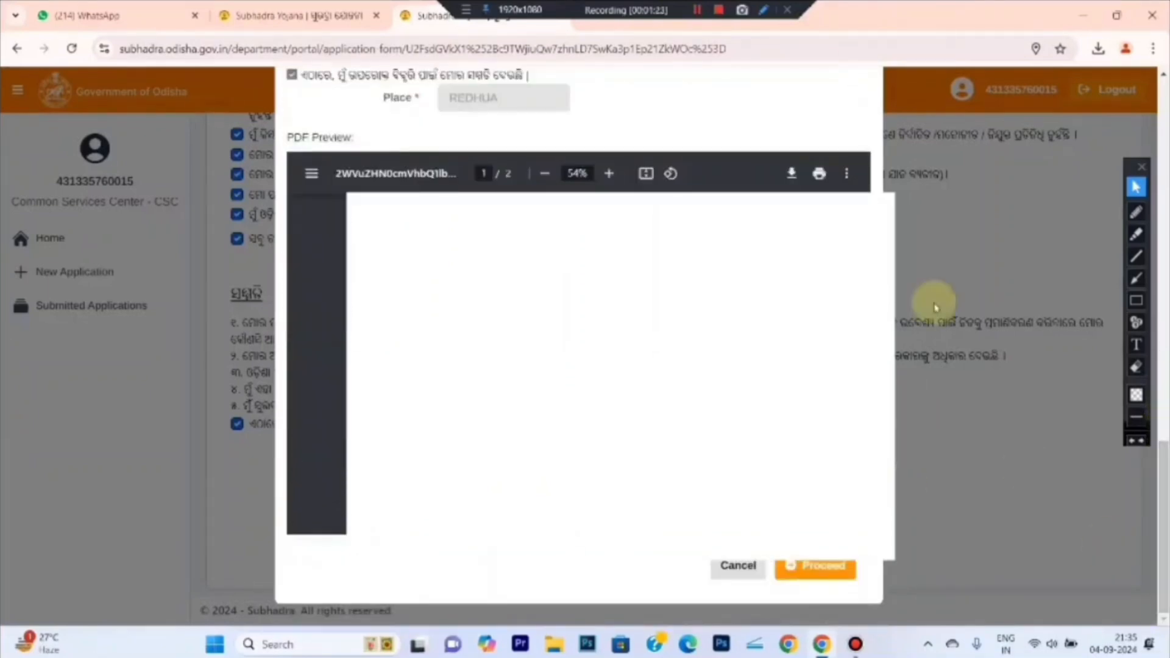
left_click_drag(1163, 512, 1164, 506)
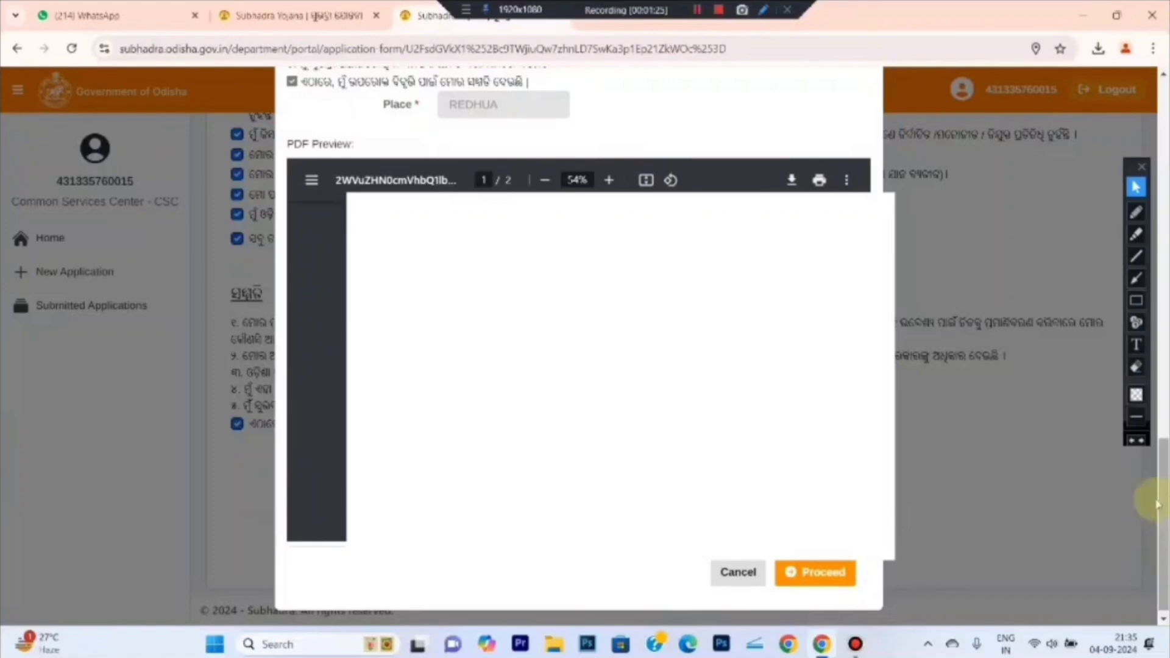
left_click(1136, 301)
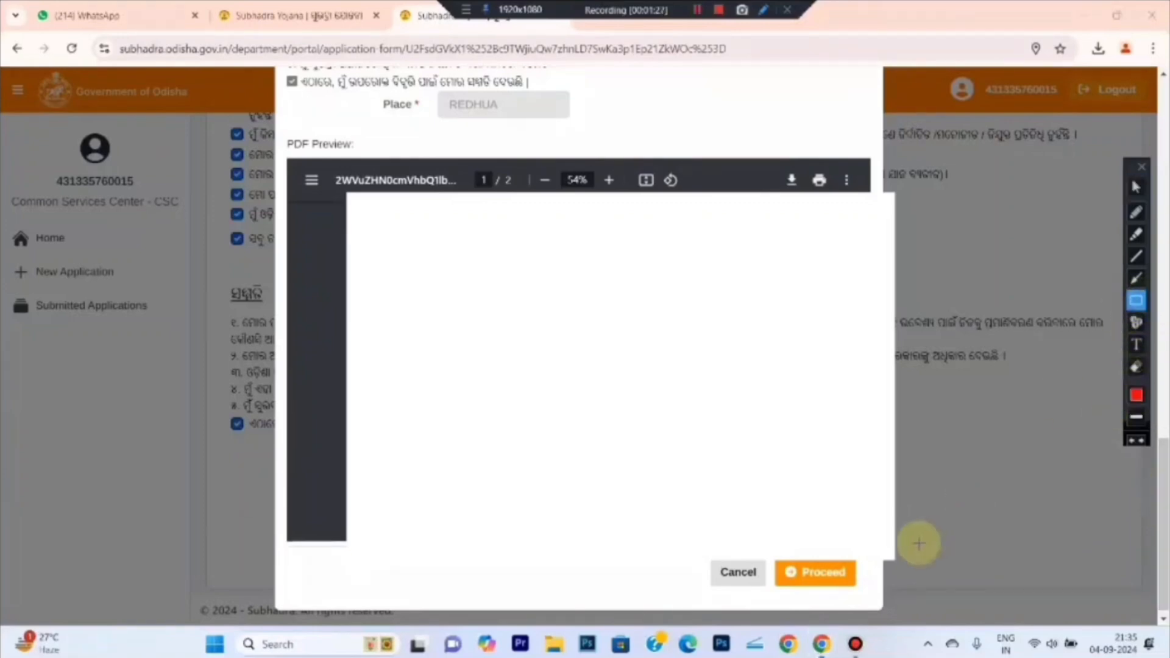
left_click_drag(861, 532, 722, 612)
left_click(1136, 187)
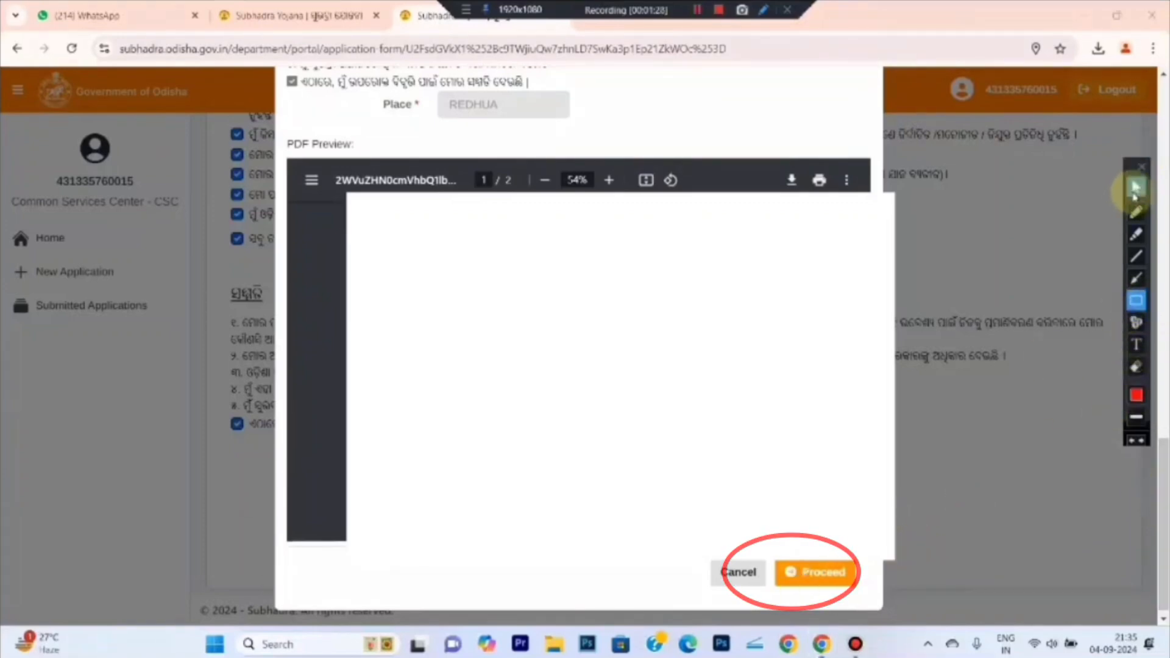
left_click(701, 15)
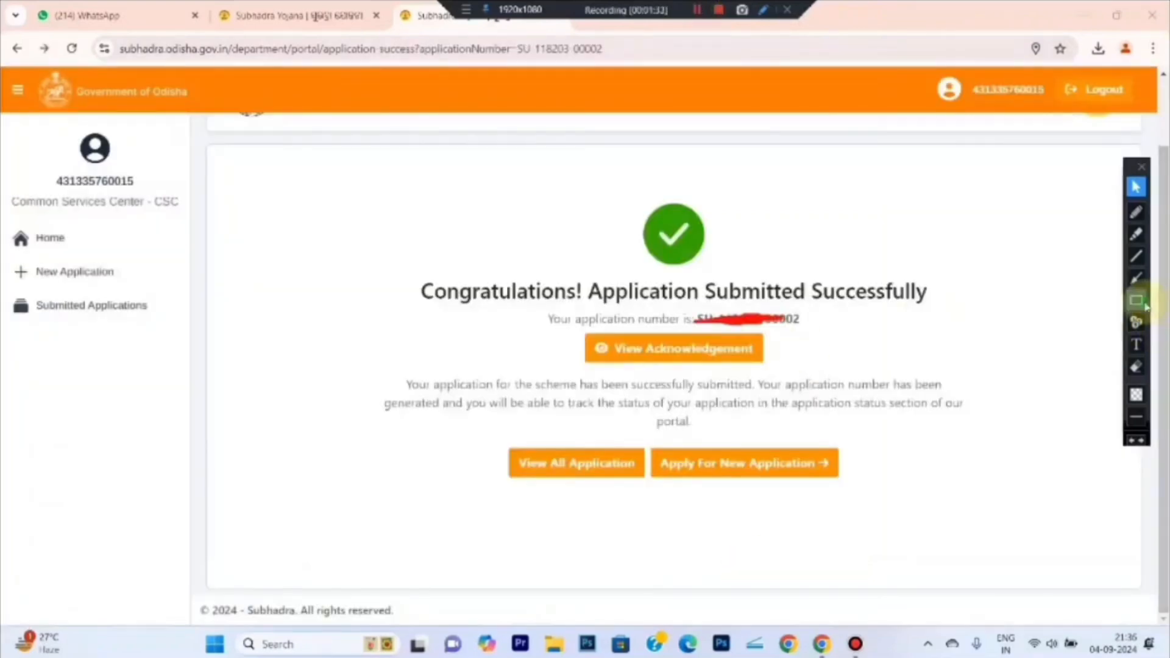
left_click(1136, 301)
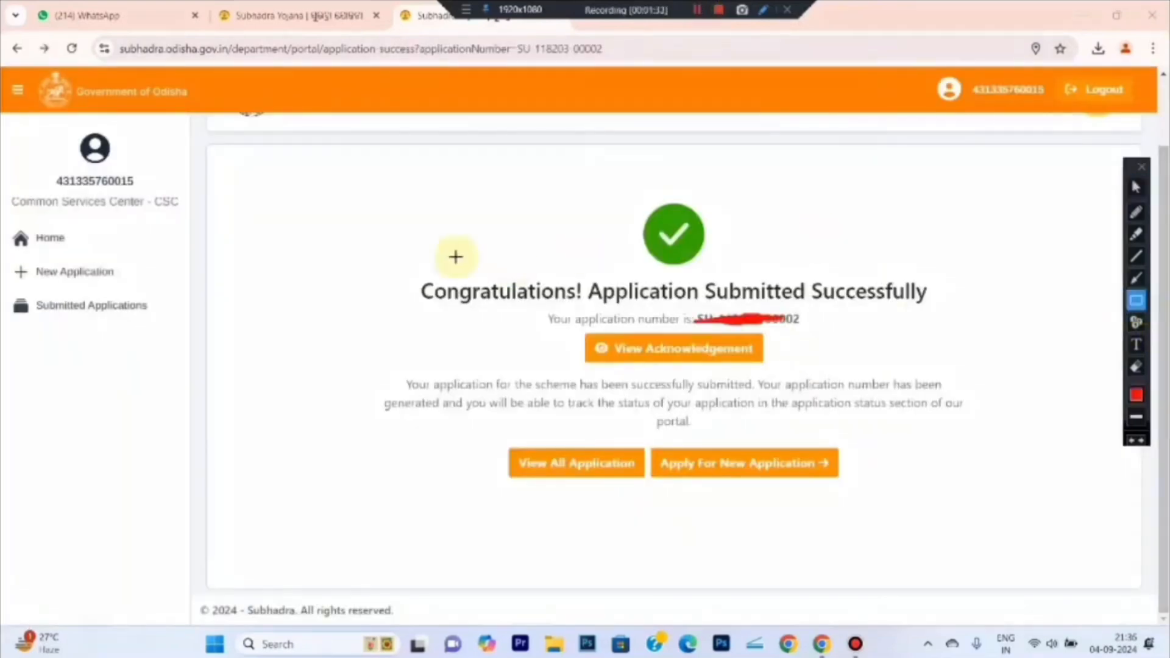
mouse_move(392, 248)
left_mouse_down()
mouse_move(627, 305)
mouse_move(968, 311)
left_mouse_up()
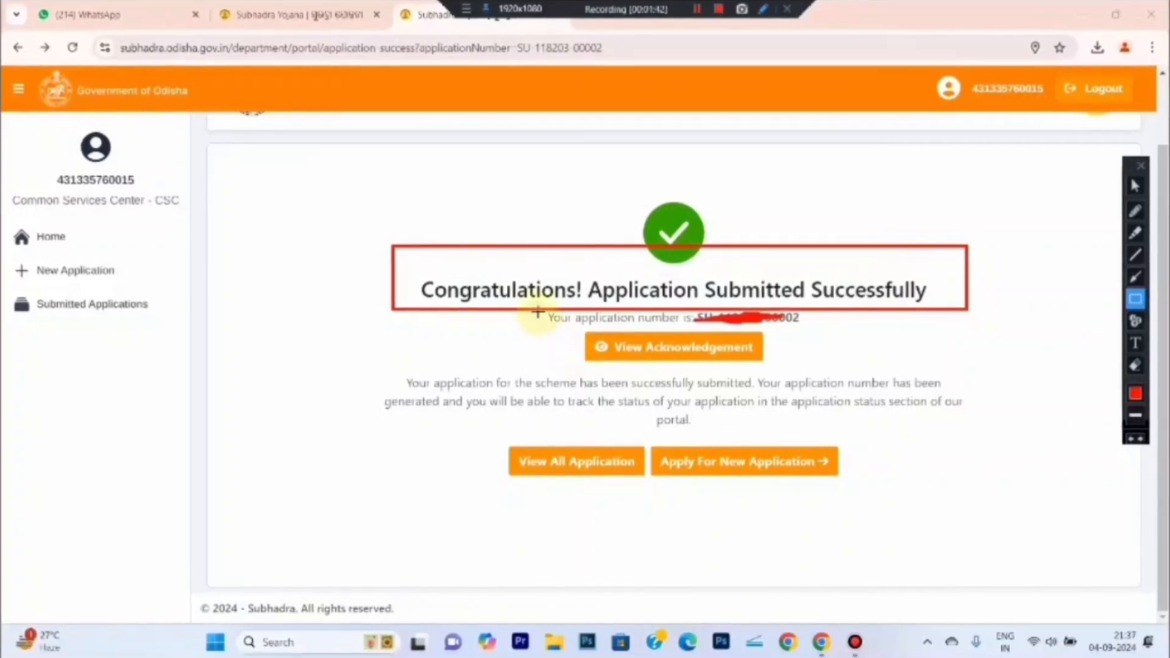
left_click_drag(535, 306, 817, 330)
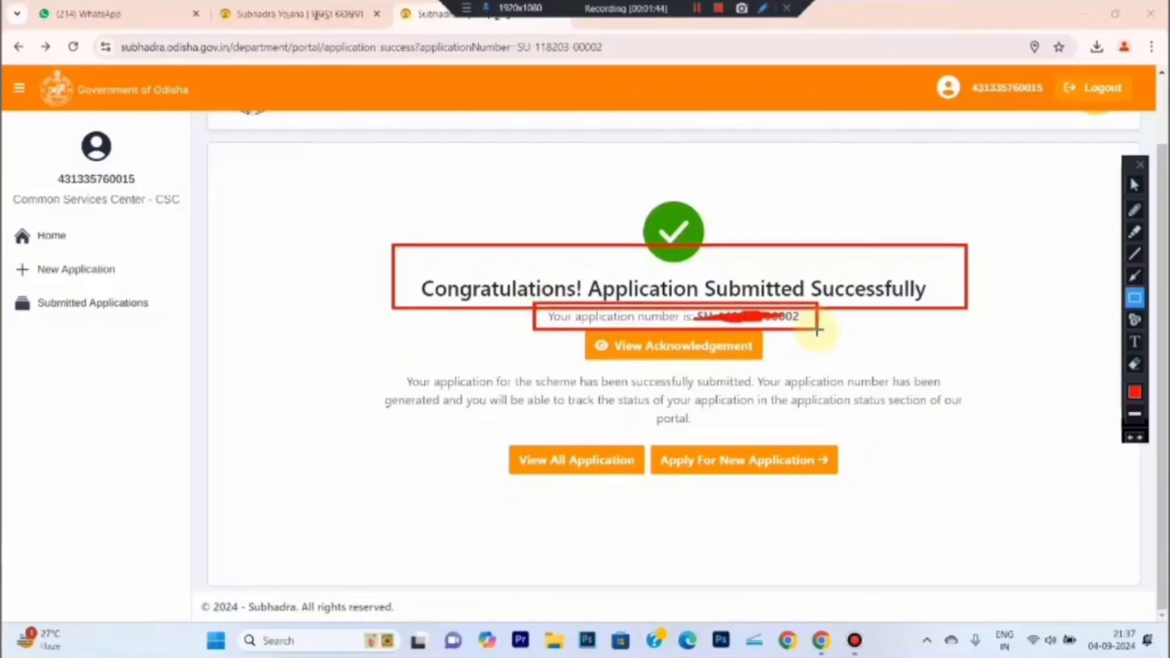